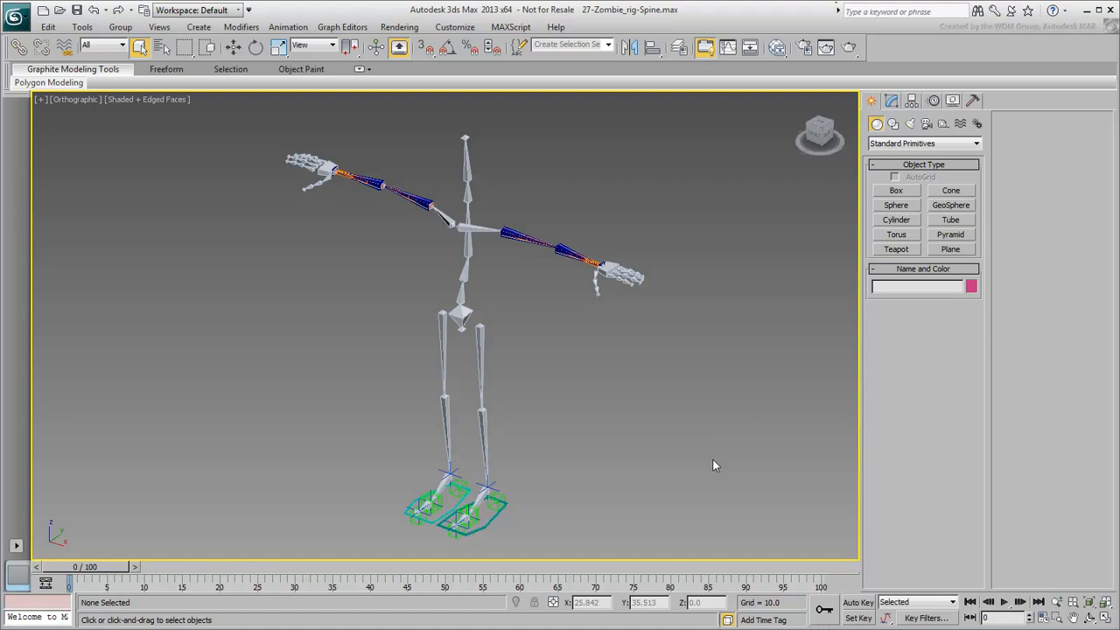
# Draw a circle on the ground centred around both feet and set its radius to 15
pyautogui.keyDown('alt'); pyautogui.moveTo(576, 426); pyautogui.dragTo(590, 408, button='middle'); pyautogui.keyUp('alt')
pyautogui.scroll(3, 588, 401)
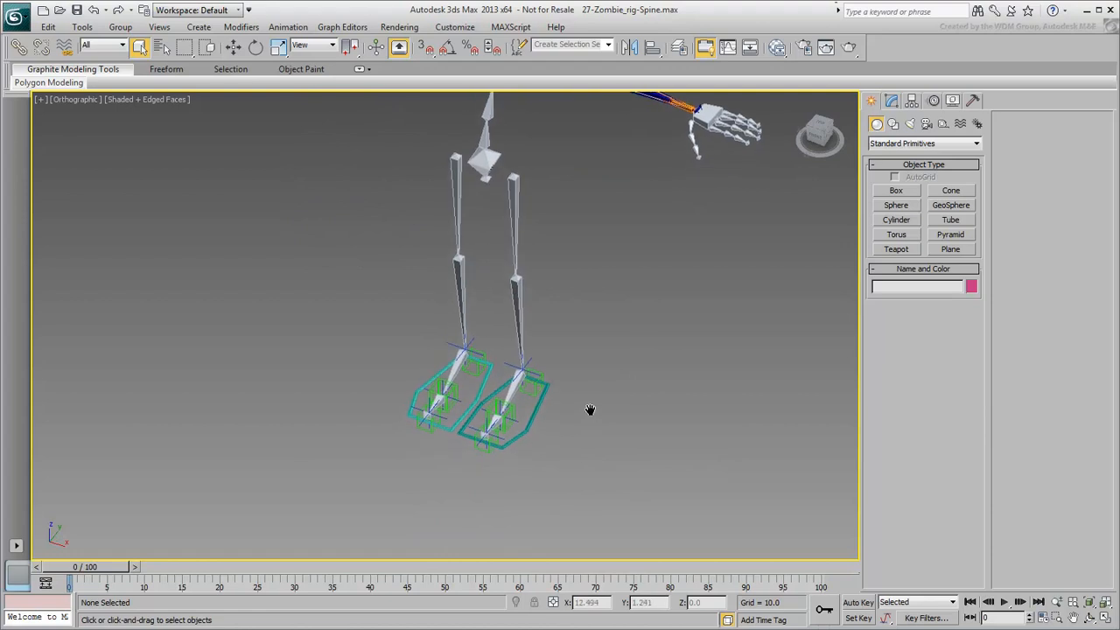
pyautogui.click(893, 123)
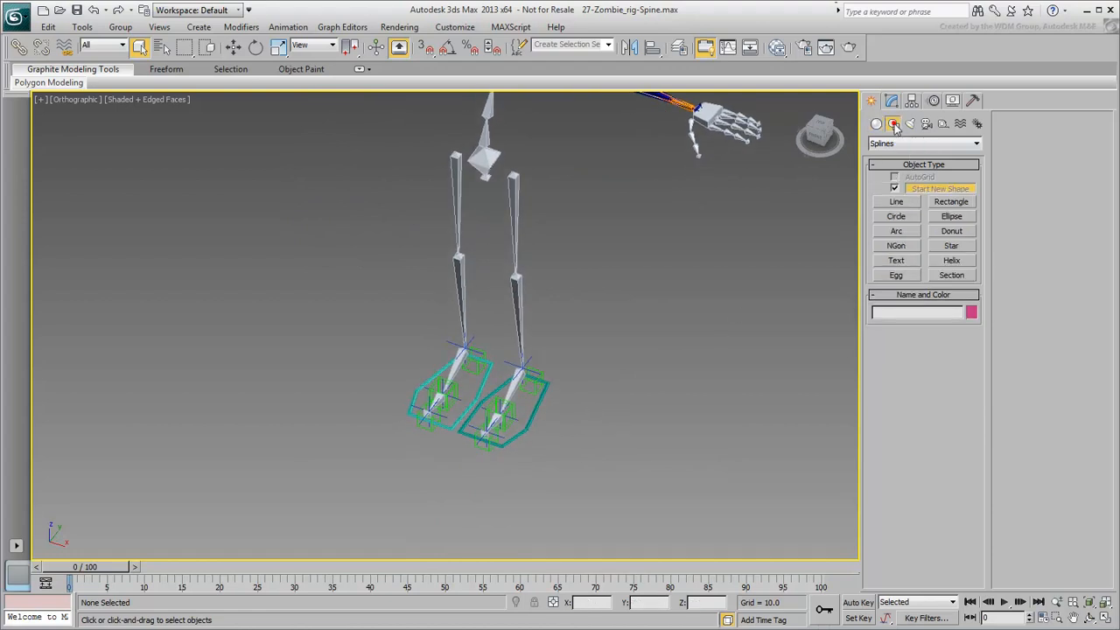
pyautogui.click(896, 216)
pyautogui.moveTo(485, 394); pyautogui.dragTo(619, 356)
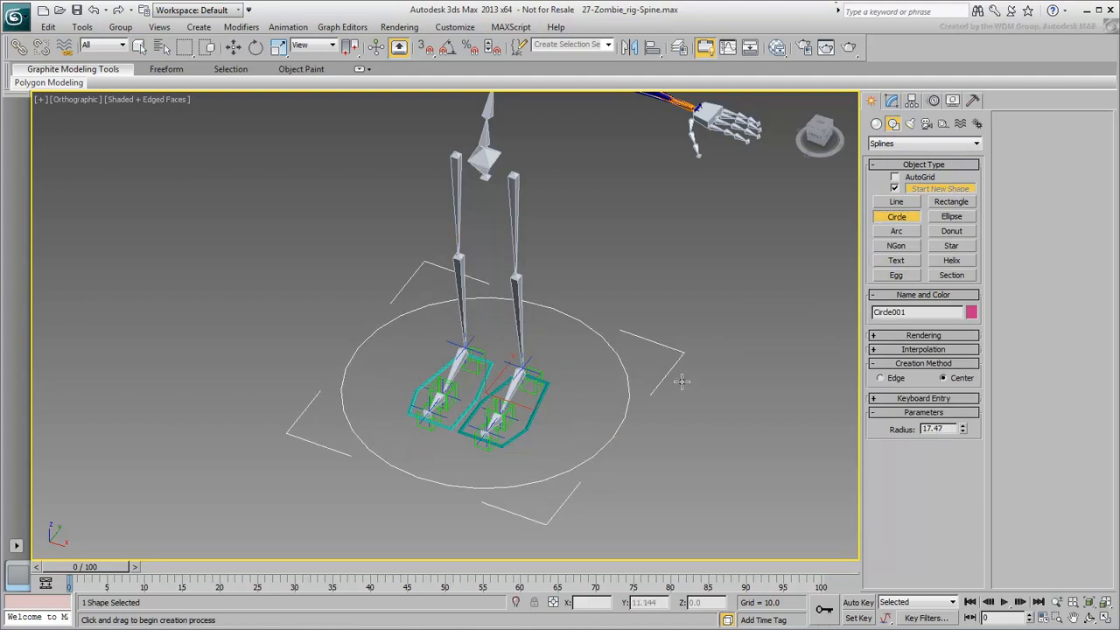
pyautogui.doubleClick(950, 429)
pyautogui.write('15')
pyautogui.press('Return')
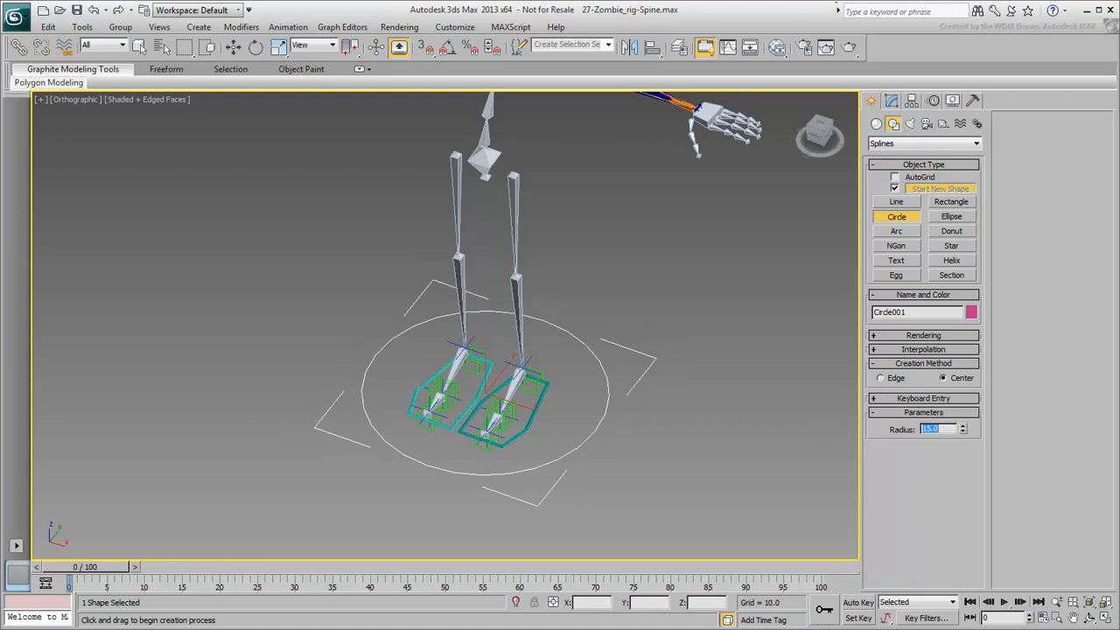
# Make the circle renderable in the viewport with a radial thickness of 0.4 and 3 sides
pyautogui.keyDown('alt'); pyautogui.moveTo(620, 290); pyautogui.dragTo(612, 302, button='middle'); pyautogui.keyUp('alt')
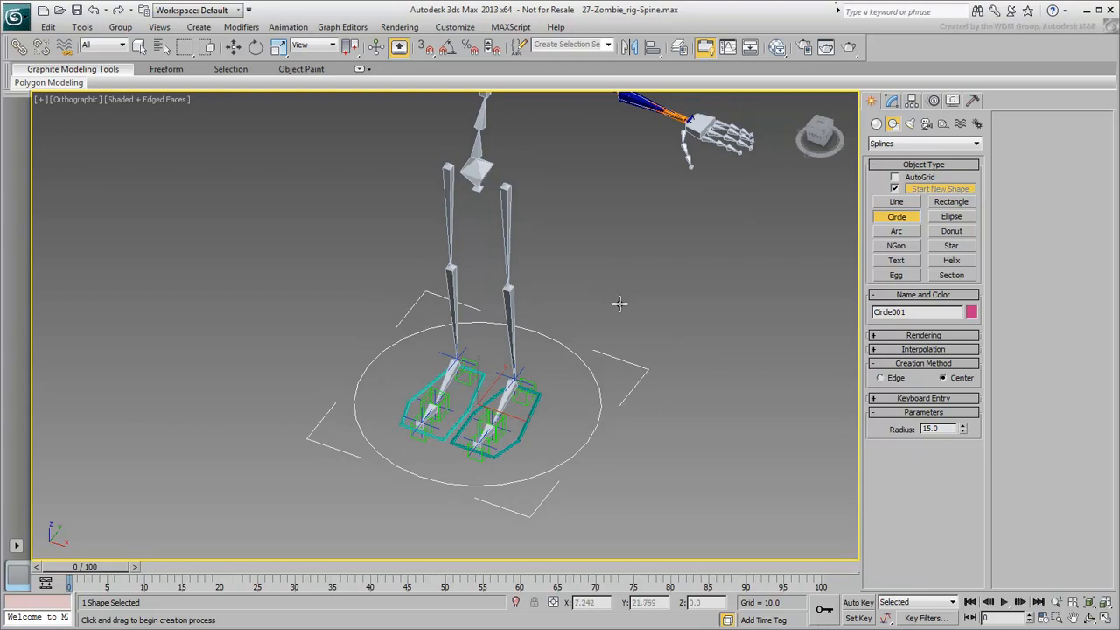
pyautogui.click(923, 335)
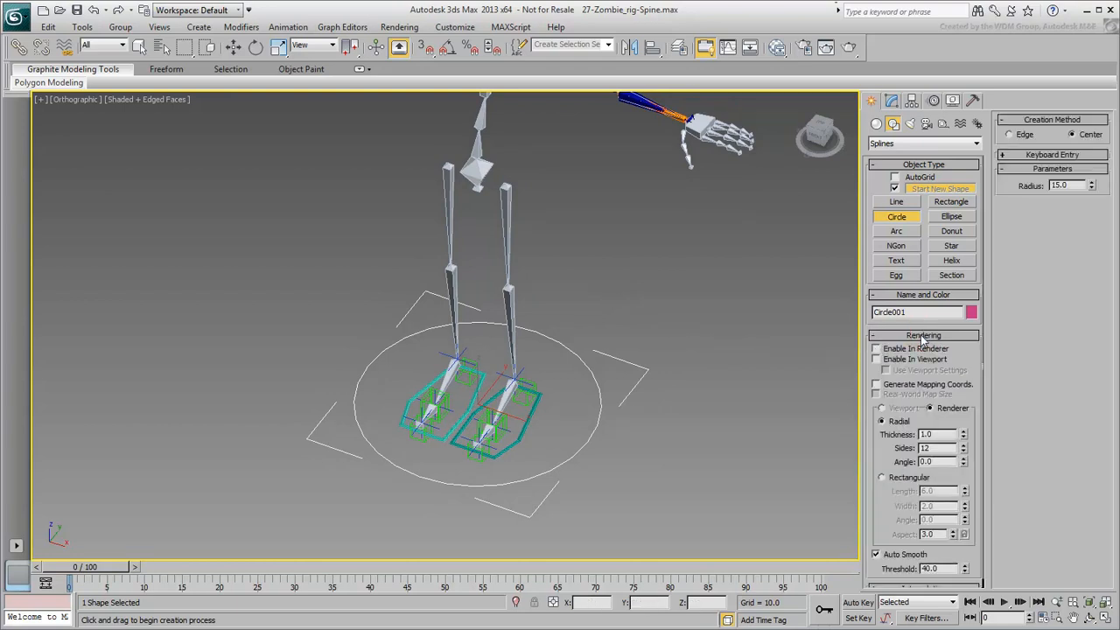
pyautogui.click(878, 359)
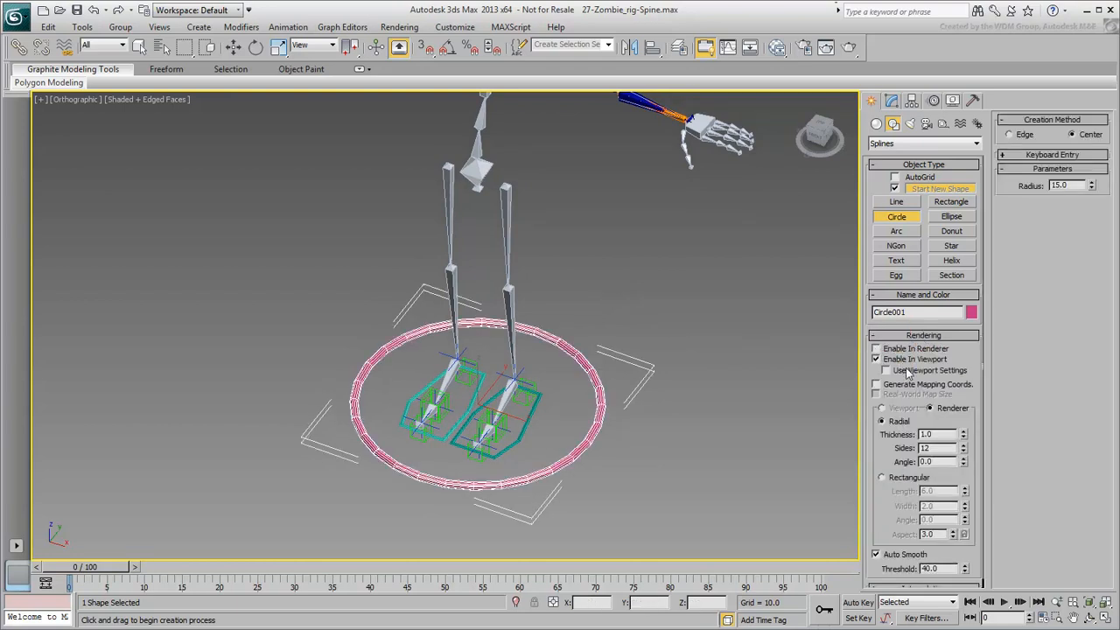
pyautogui.moveTo(941, 434); pyautogui.dragTo(902, 429)
pyautogui.write('0.5')
pyautogui.press('Return')
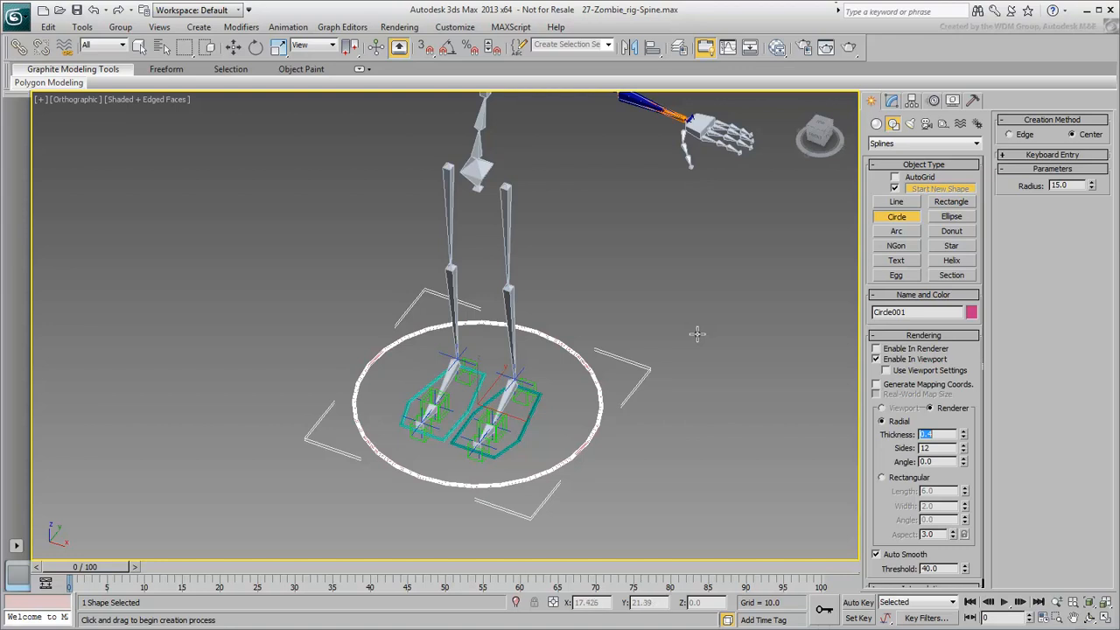
pyautogui.press('Tab')
pyautogui.write('8')
pyautogui.press('Return')
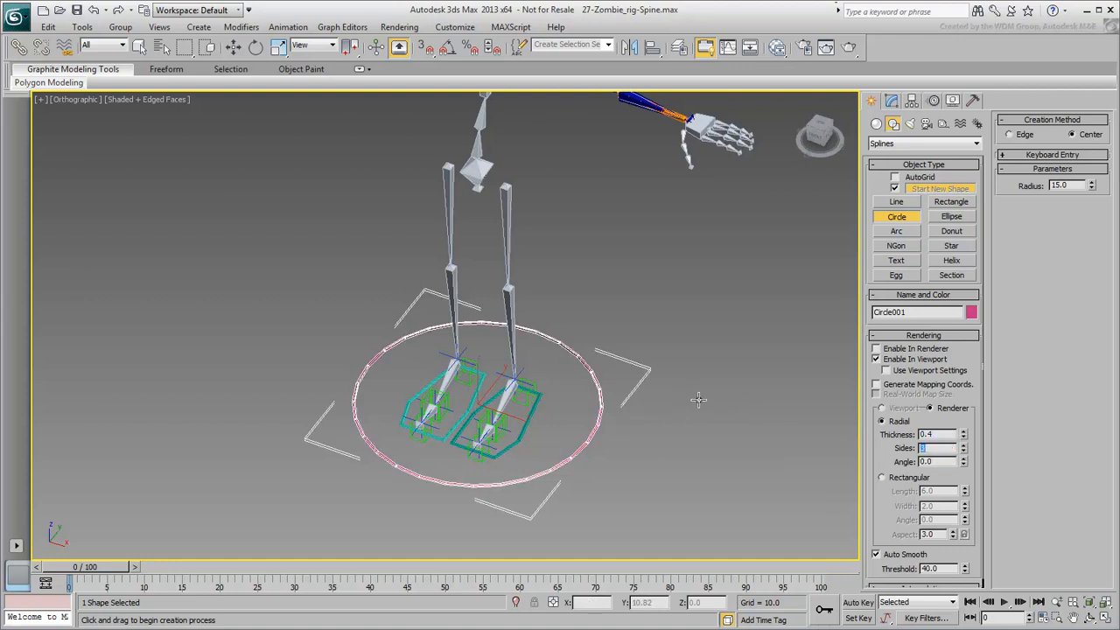
# Set the circle's interpolation to 3 steps
pyautogui.moveTo(890, 463); pyautogui.dragTo(889, 455)
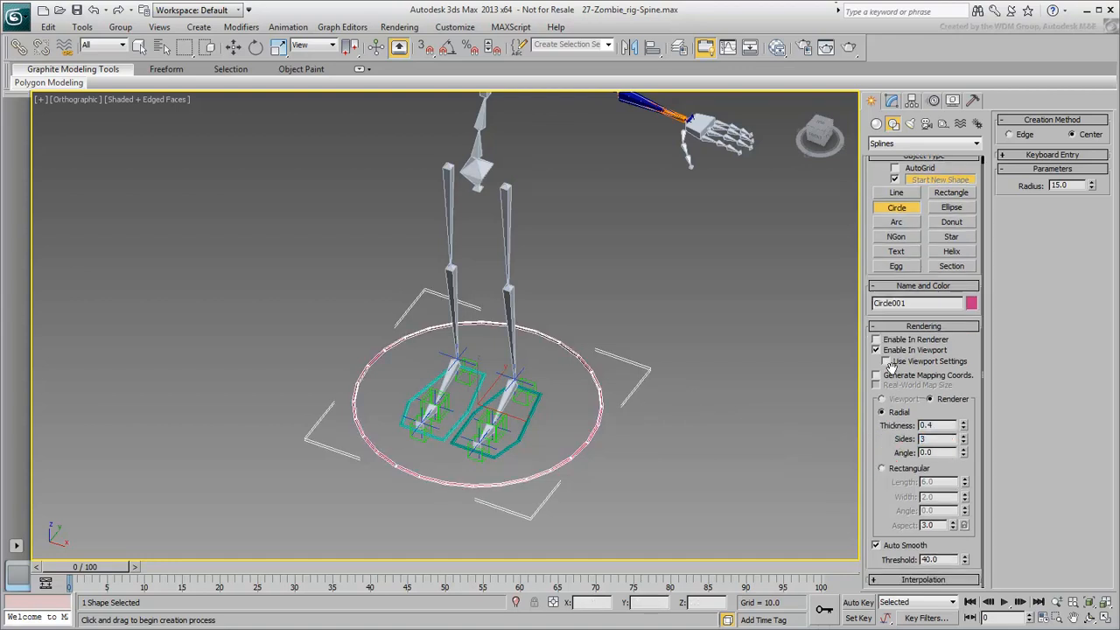
pyautogui.click(919, 580)
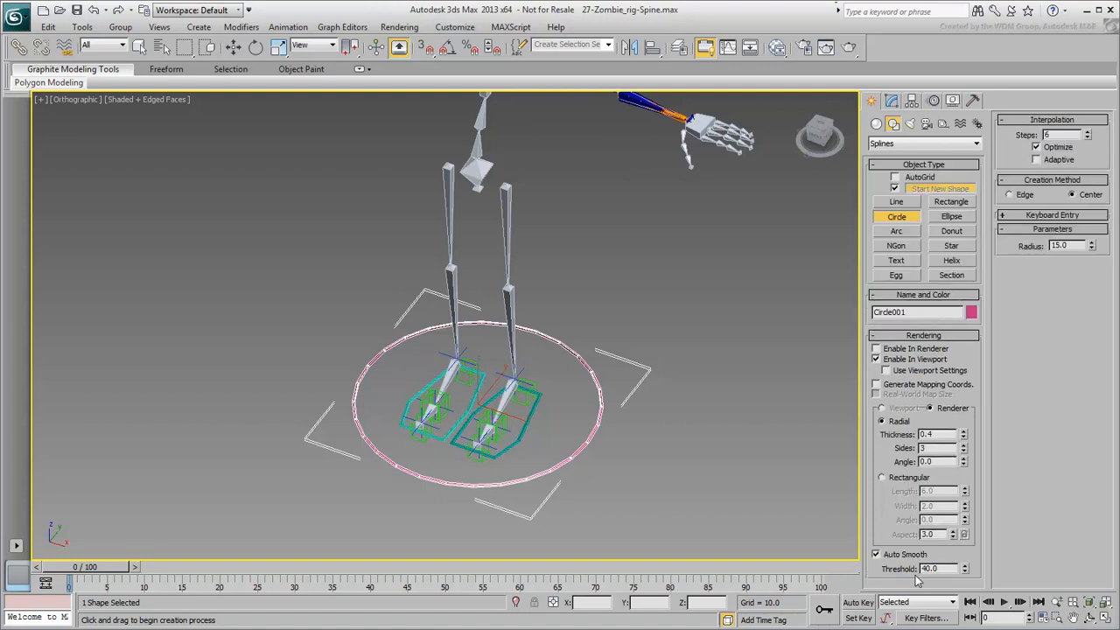
pyautogui.moveTo(1063, 137); pyautogui.dragTo(1001, 141)
pyautogui.write('3')
pyautogui.press('Return')
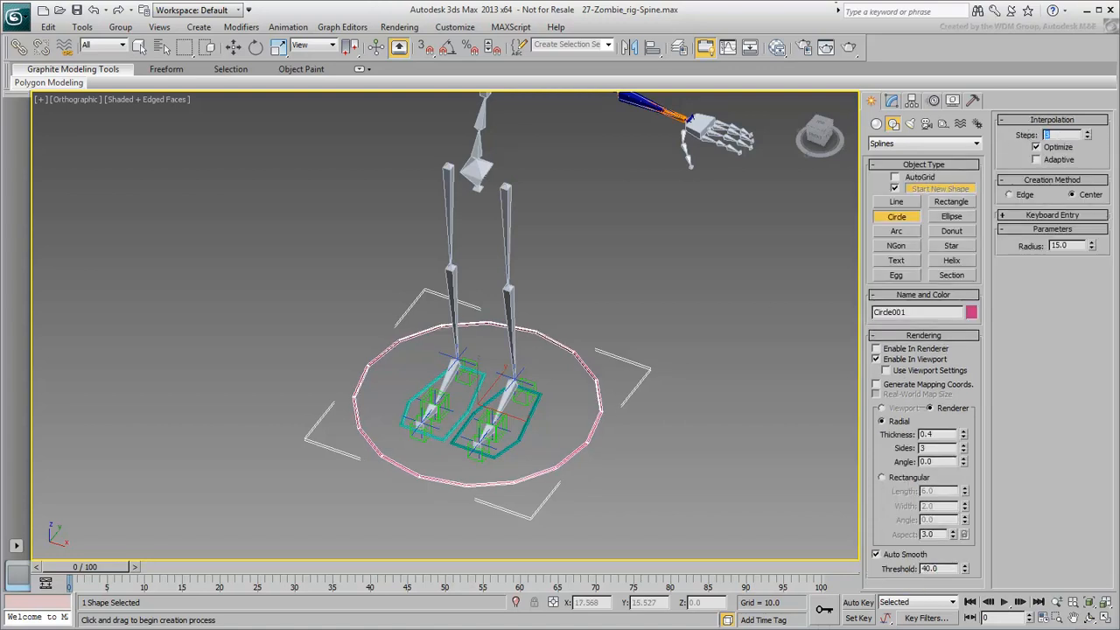
# Name the circle zombie_COM_ctrl
pyautogui.moveTo(610, 292); pyautogui.dragTo(608, 301, button='middle')
pyautogui.moveTo(916, 314); pyautogui.dragTo(804, 322)
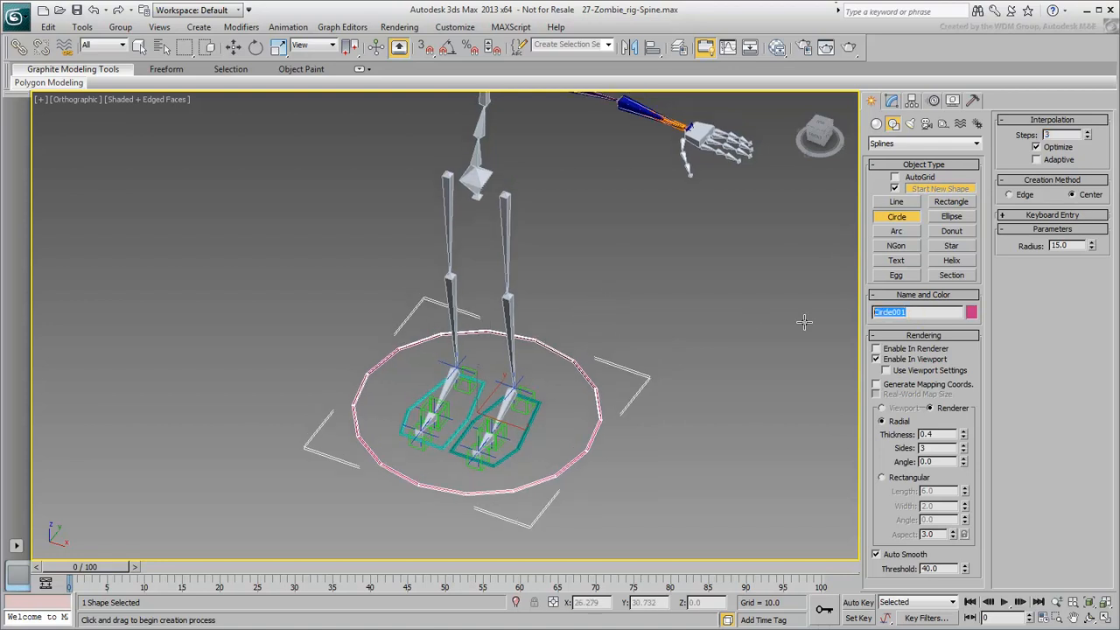
pyautogui.write('zombie_COM_ctrl')
# Align zombie_COM_ctrl to the pelvis bone in X, Y and Z position, pivot point to pivot point
pyautogui.moveTo(654, 289); pyautogui.dragTo(618, 283, button='middle')
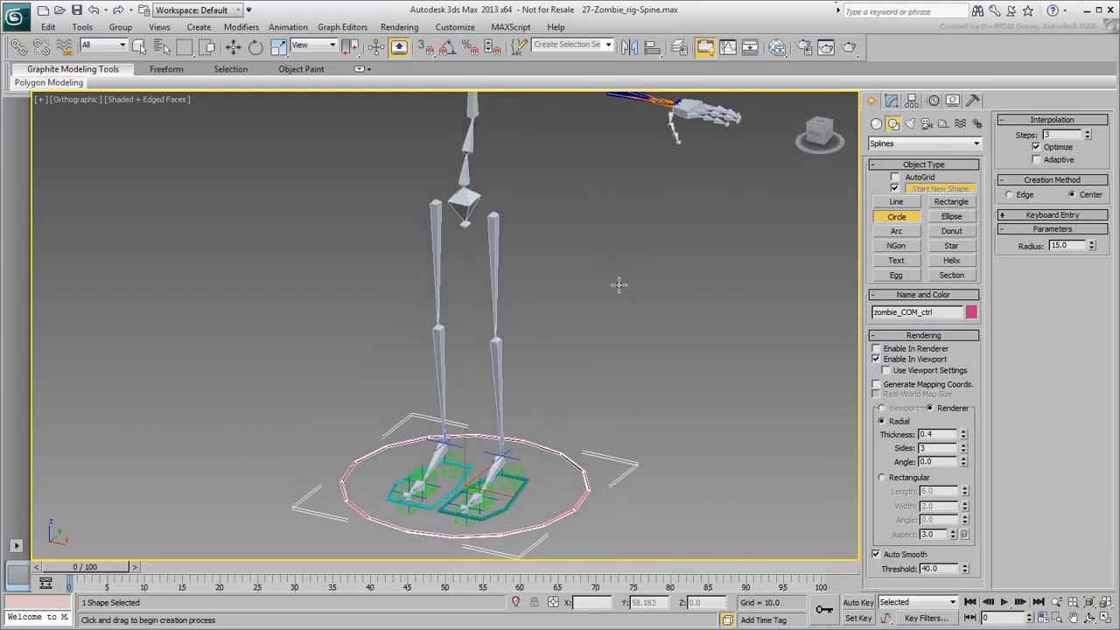
pyautogui.click(652, 46)
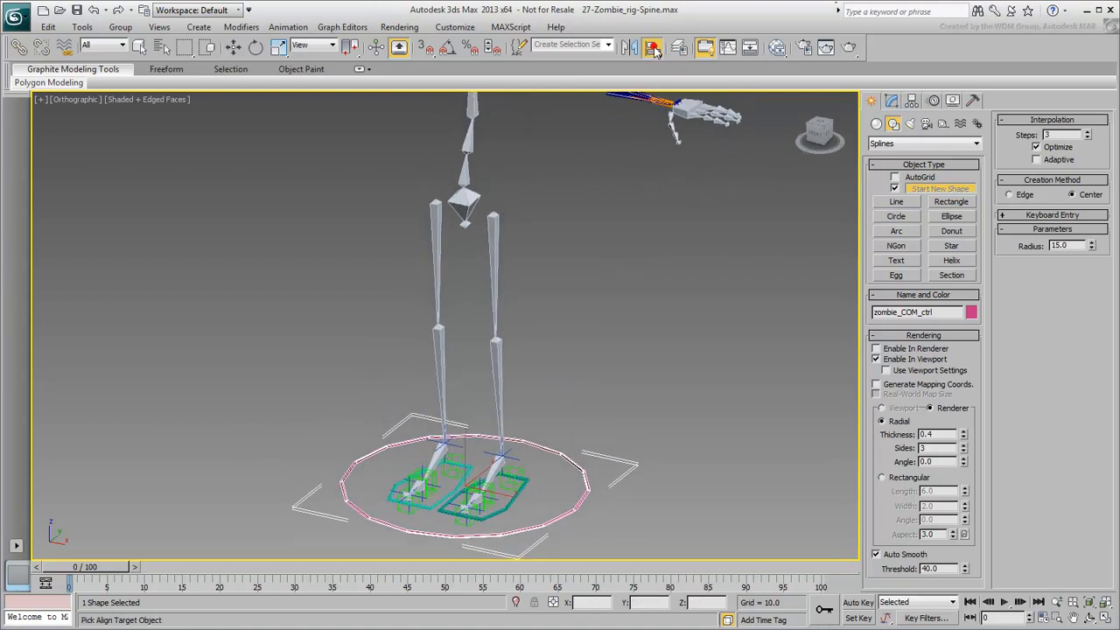
pyautogui.click(464, 207)
pyautogui.moveTo(536, 191); pyautogui.dragTo(710, 199)
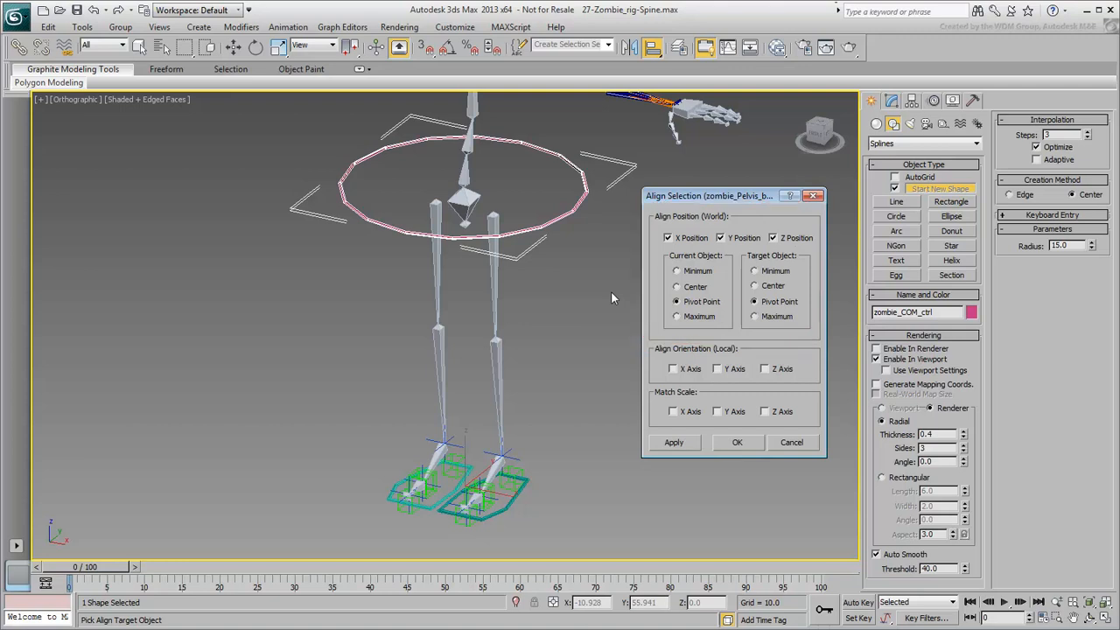
pyautogui.click(737, 442)
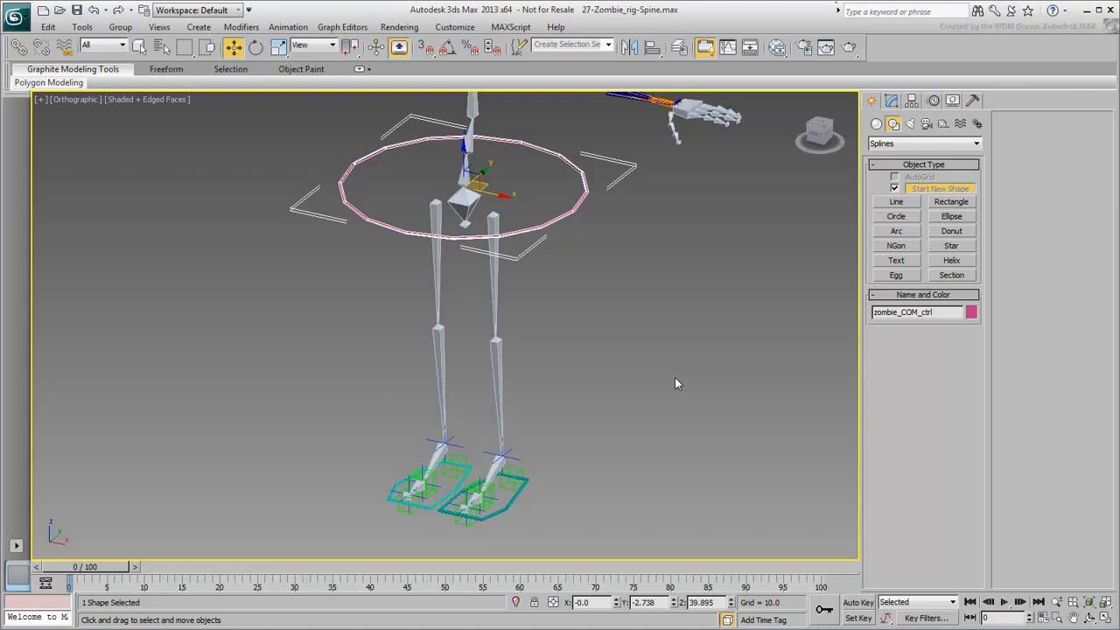
# Draw a second circle around the feet with a radius of 13 and name it zombie_Hip_ctrl
pyautogui.click(895, 216)
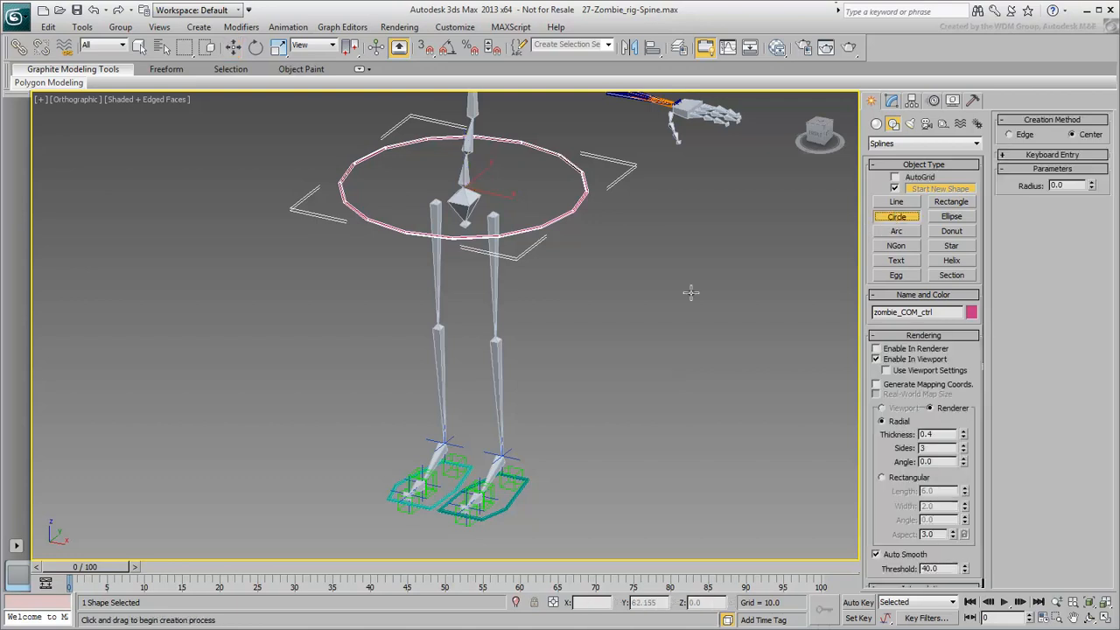
pyautogui.moveTo(478, 469); pyautogui.dragTo(563, 445)
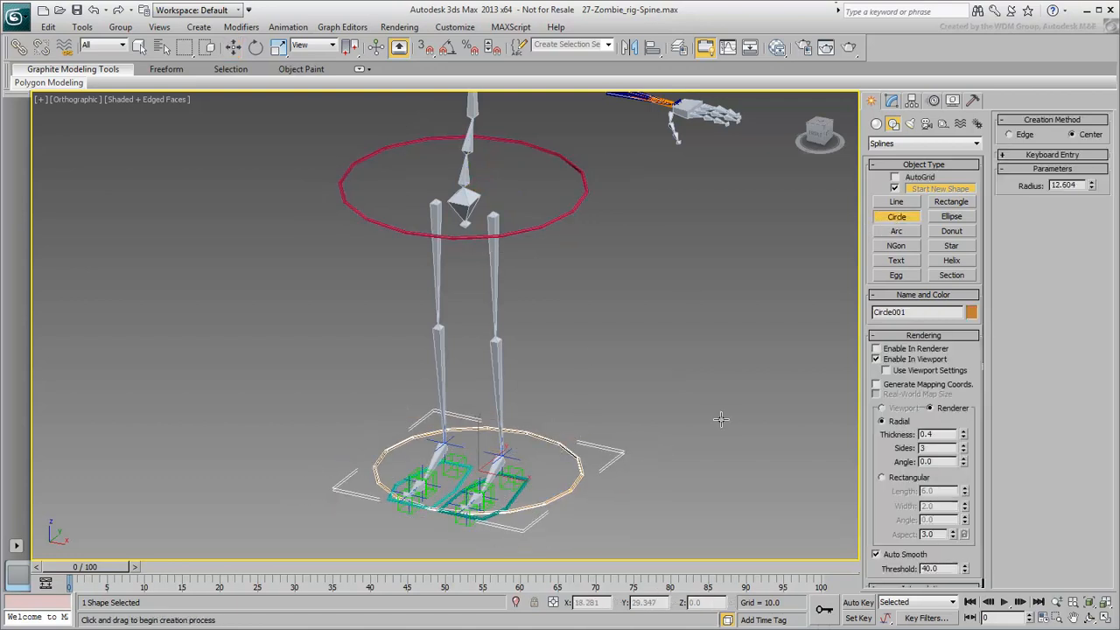
pyautogui.moveTo(1082, 186); pyautogui.dragTo(989, 188)
pyautogui.write('13')
pyautogui.press('Return')
pyautogui.doubleClick(920, 312)
pyautogui.write('zombie_Hip_ctrl')
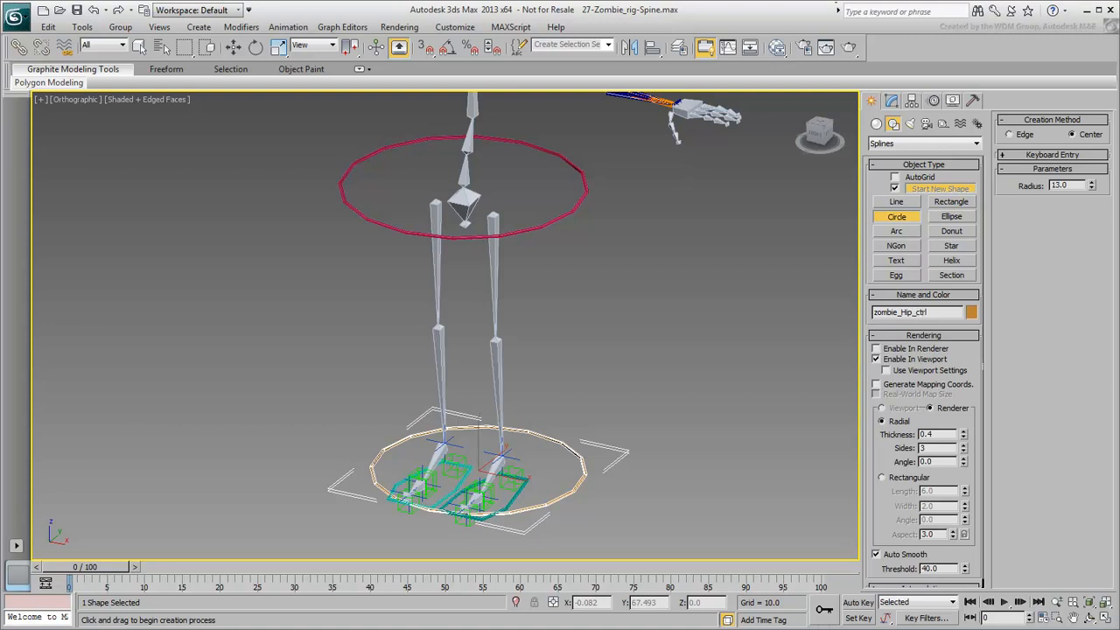
# Align zombie_Hip_ctrl to the pelvis bone, matching pivot position in X, Y and Z as well as local orientation
pyautogui.click(653, 49)
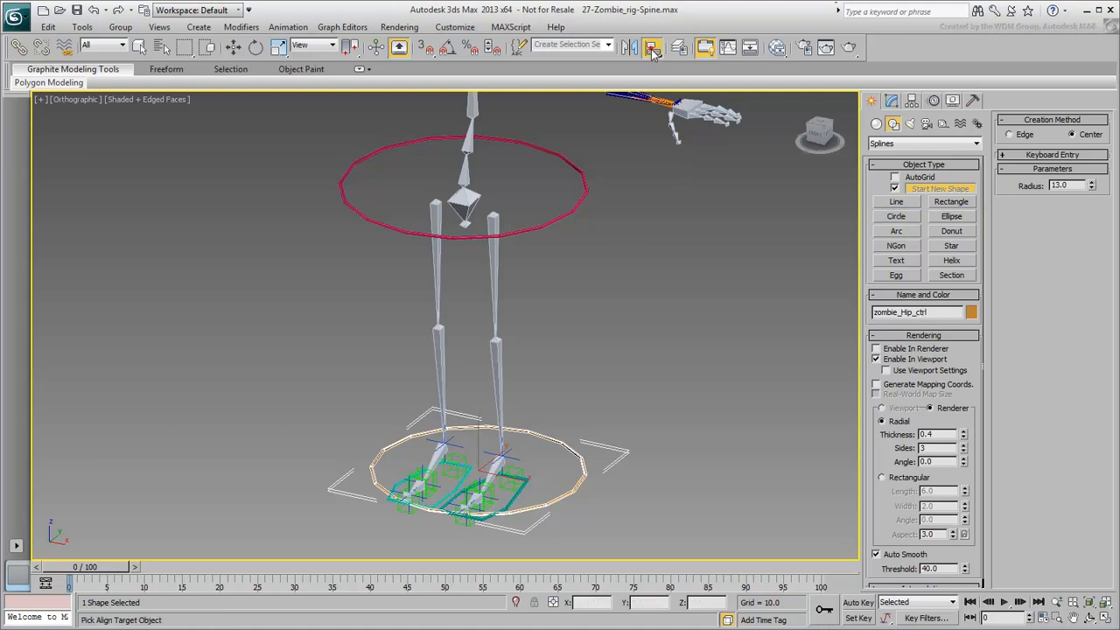
pyautogui.click(464, 204)
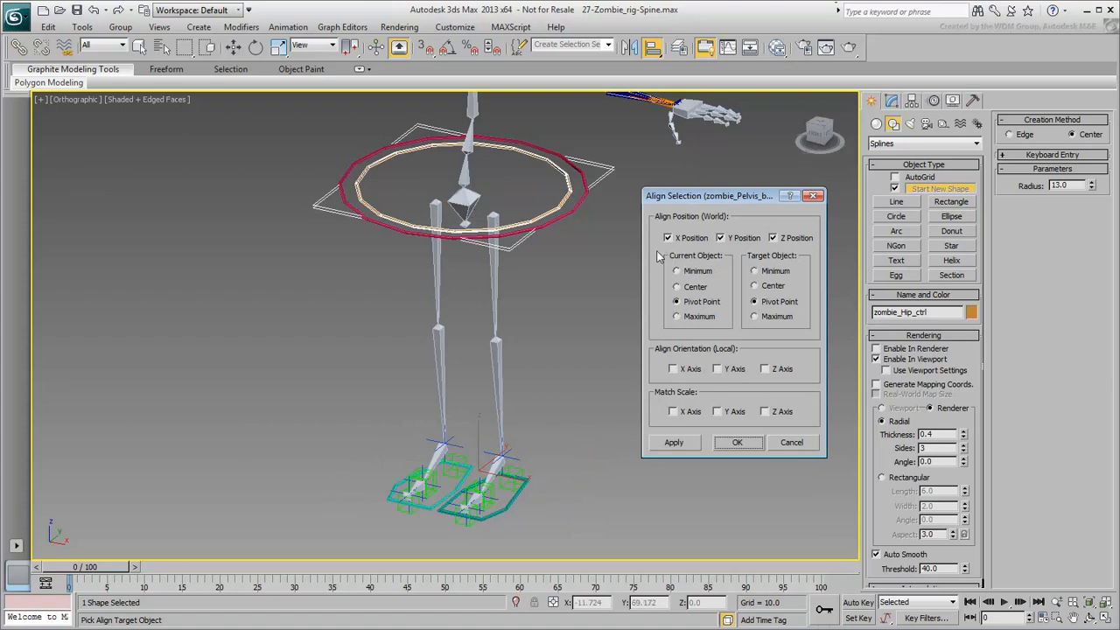
pyautogui.click(673, 369)
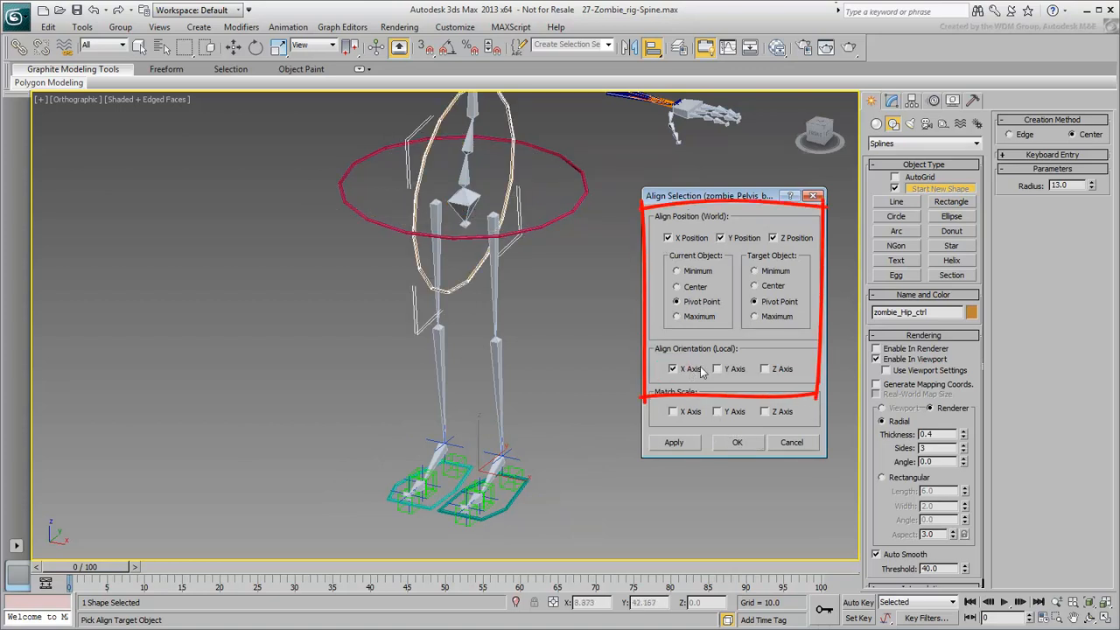
pyautogui.click(716, 368)
pyautogui.click(741, 443)
pyautogui.keyDown('alt'); pyautogui.moveTo(695, 424); pyautogui.dragTo(567, 310, button='middle'); pyautogui.keyUp('alt')
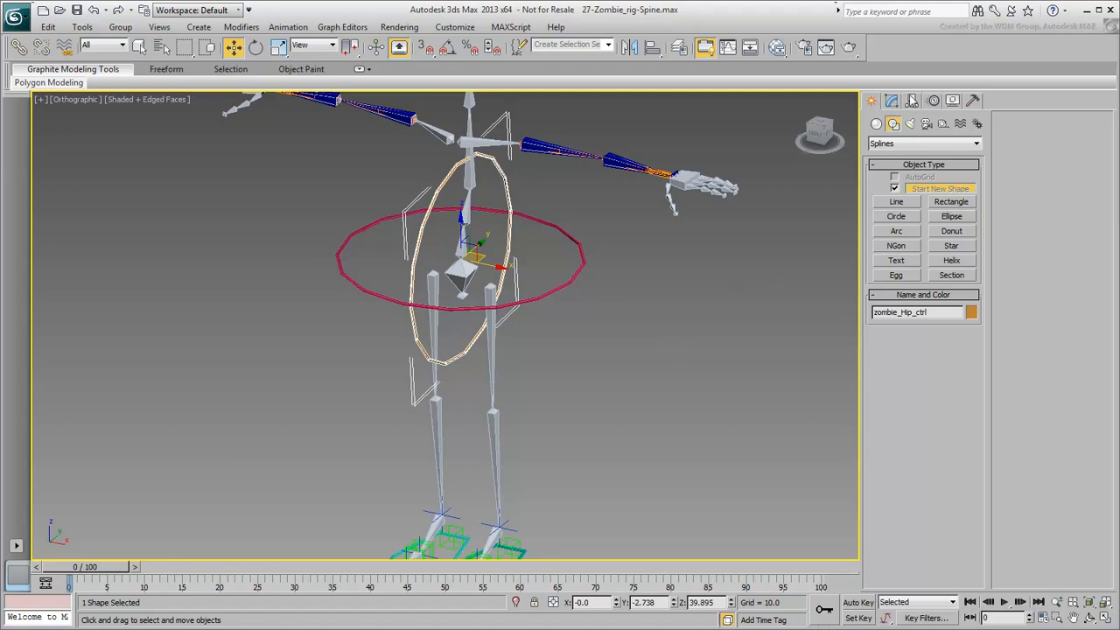
# Convert zombie_Hip_ctrl to an Editable Spline
pyautogui.click(891, 101)
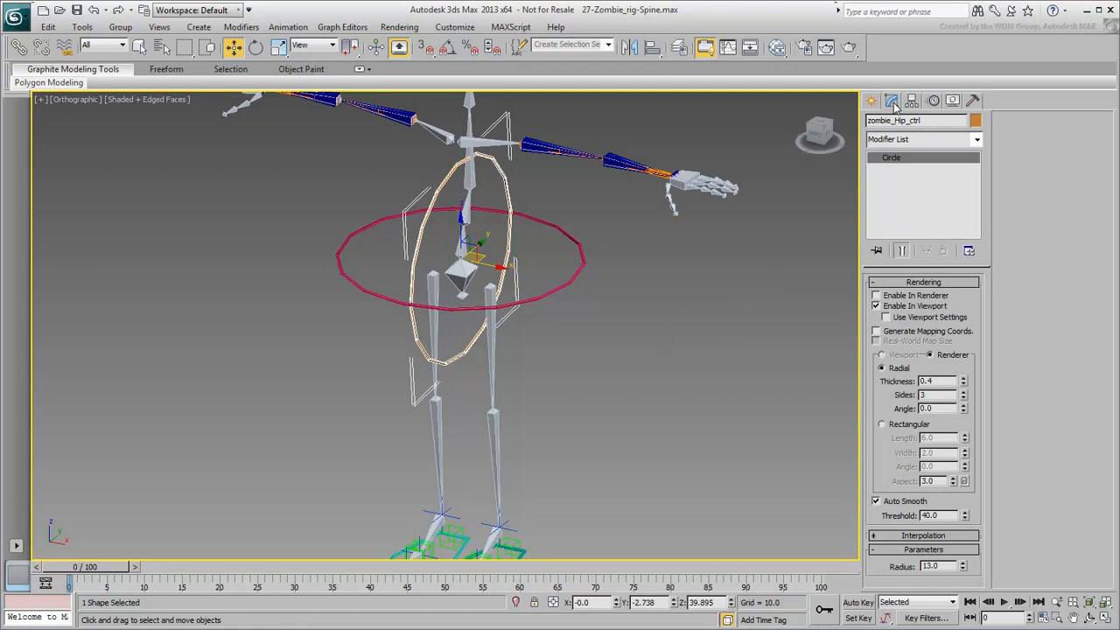
pyautogui.rightClick(525, 244)
pyautogui.moveTo(560, 374)
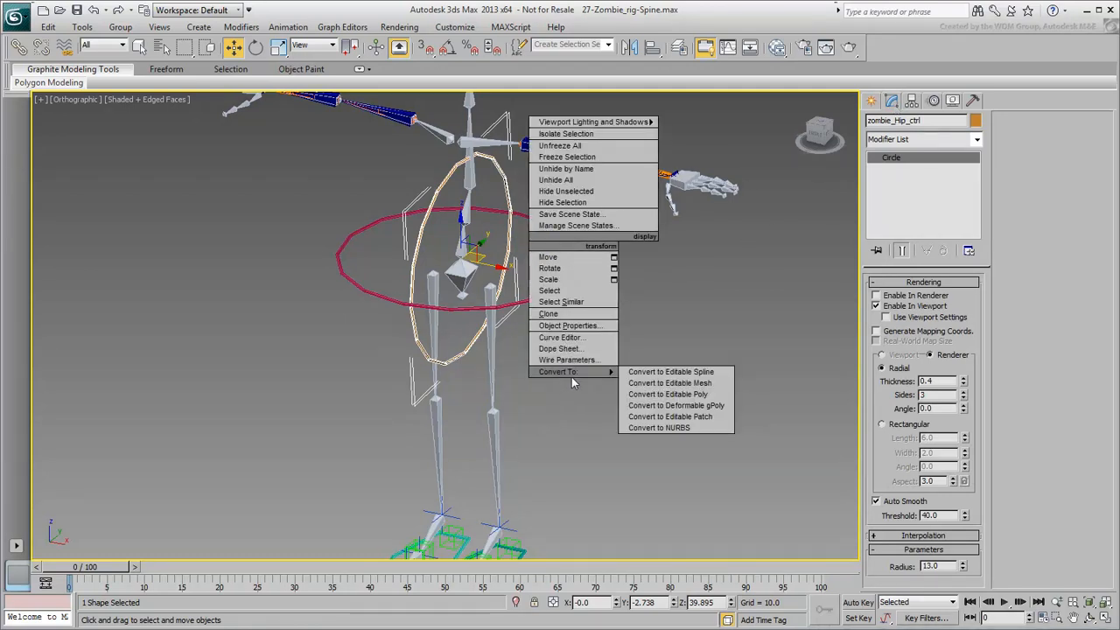
pyautogui.click(672, 373)
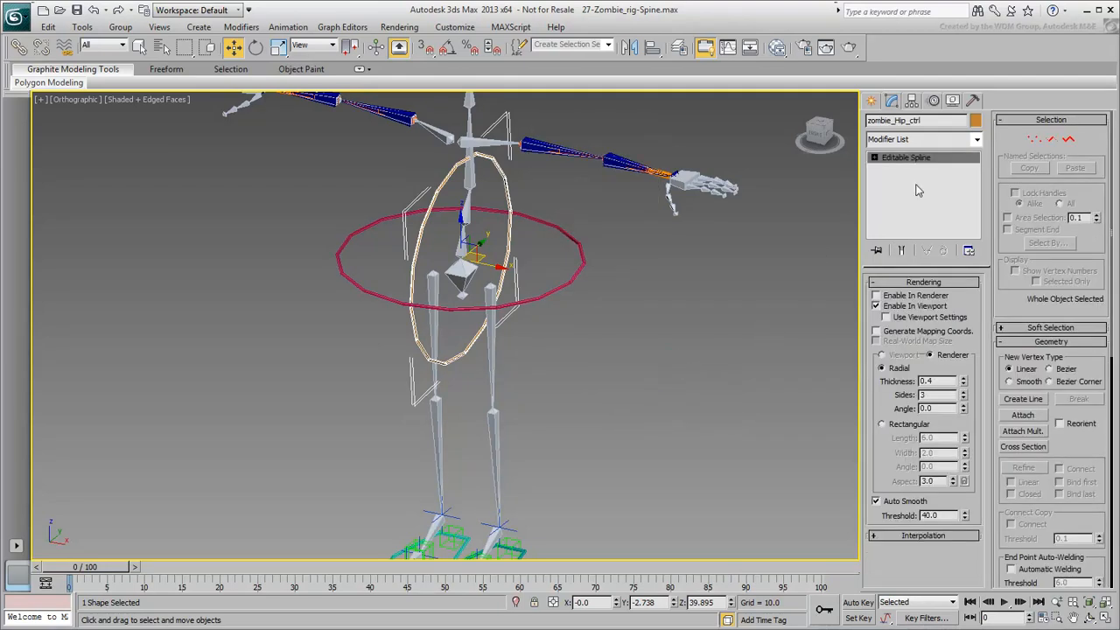
# Rotate the hip control at Spline level in Local coordinates with angle snap so it lies horizontally around the pelvis, and exit Spline level
pyautogui.click(1068, 140)
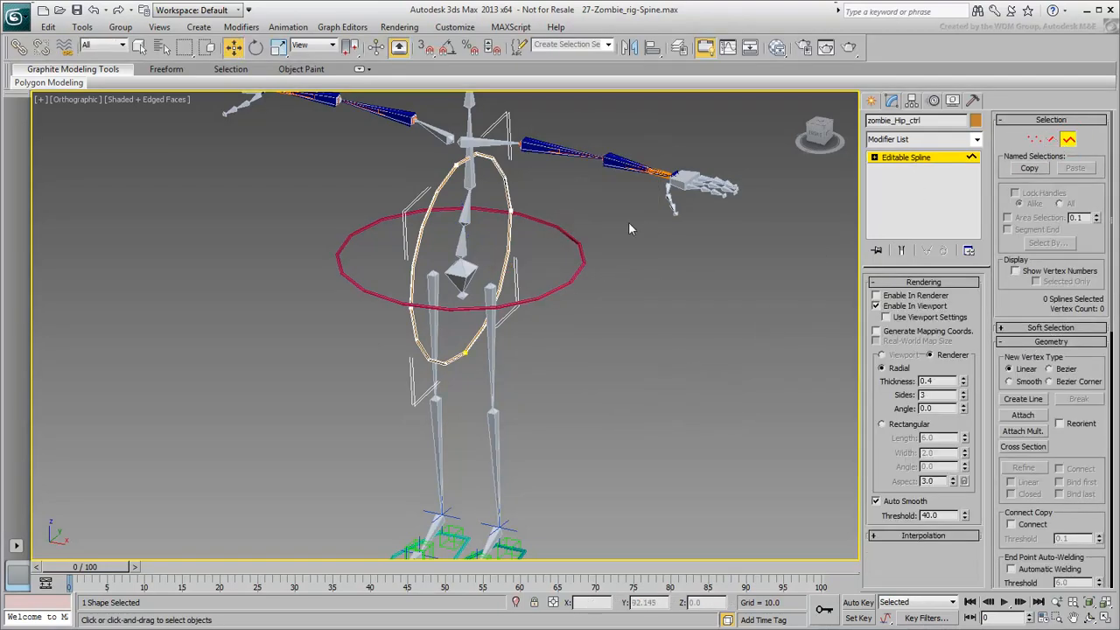
pyautogui.moveTo(635, 326); pyautogui.dragTo(479, 339)
pyautogui.click(495, 271)
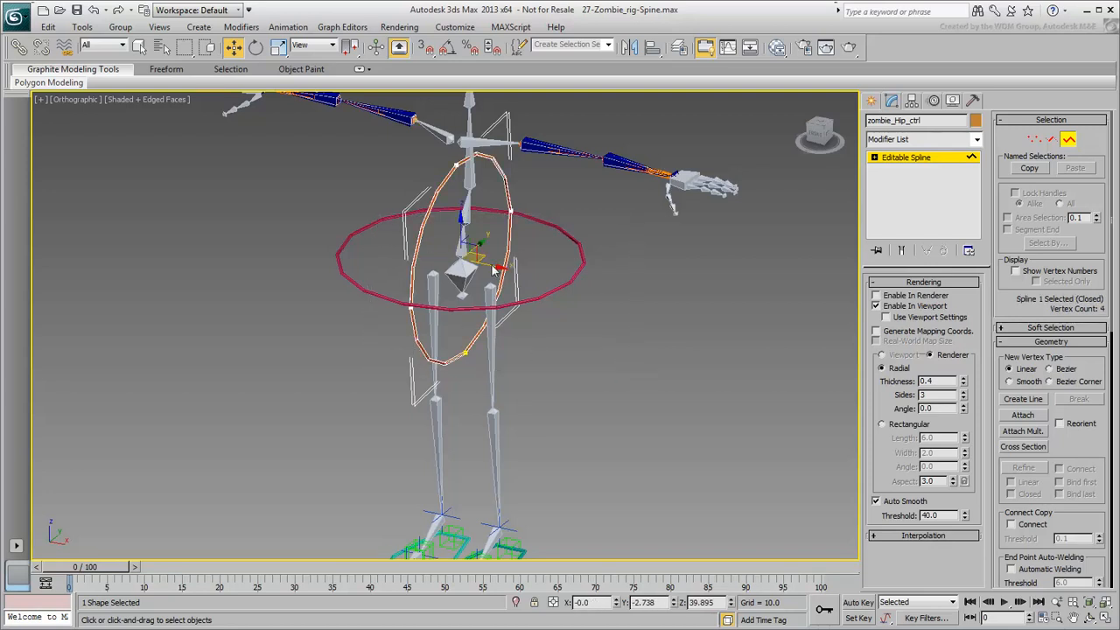
pyautogui.click(255, 48)
pyautogui.click(315, 44)
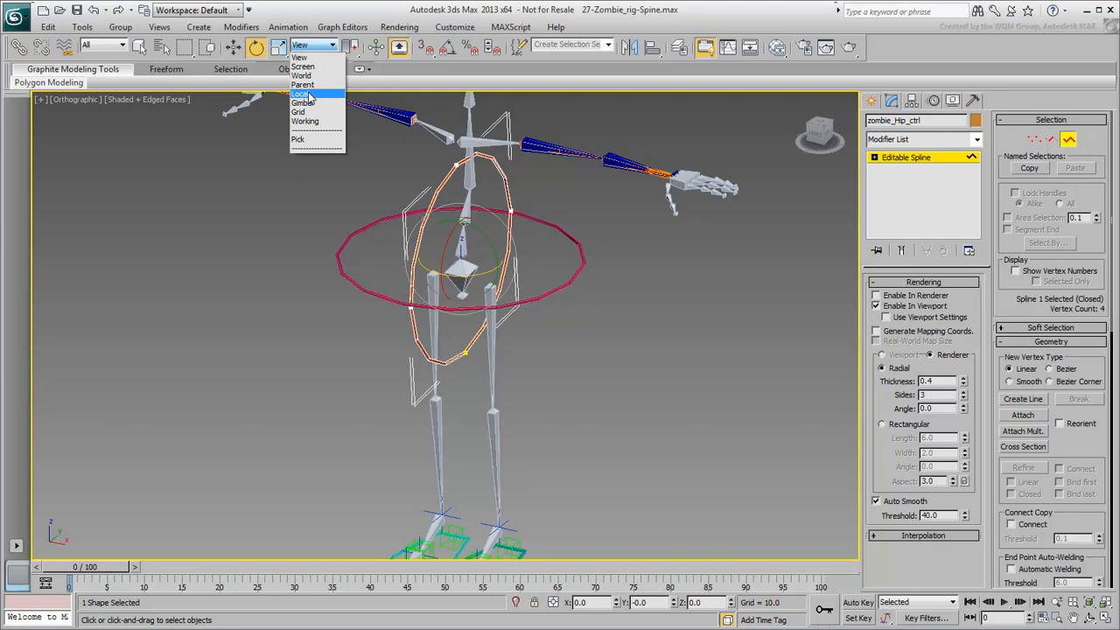
pyautogui.click(302, 94)
pyautogui.moveTo(491, 249); pyautogui.dragTo(509, 321)
pyautogui.rightClick(509, 319)
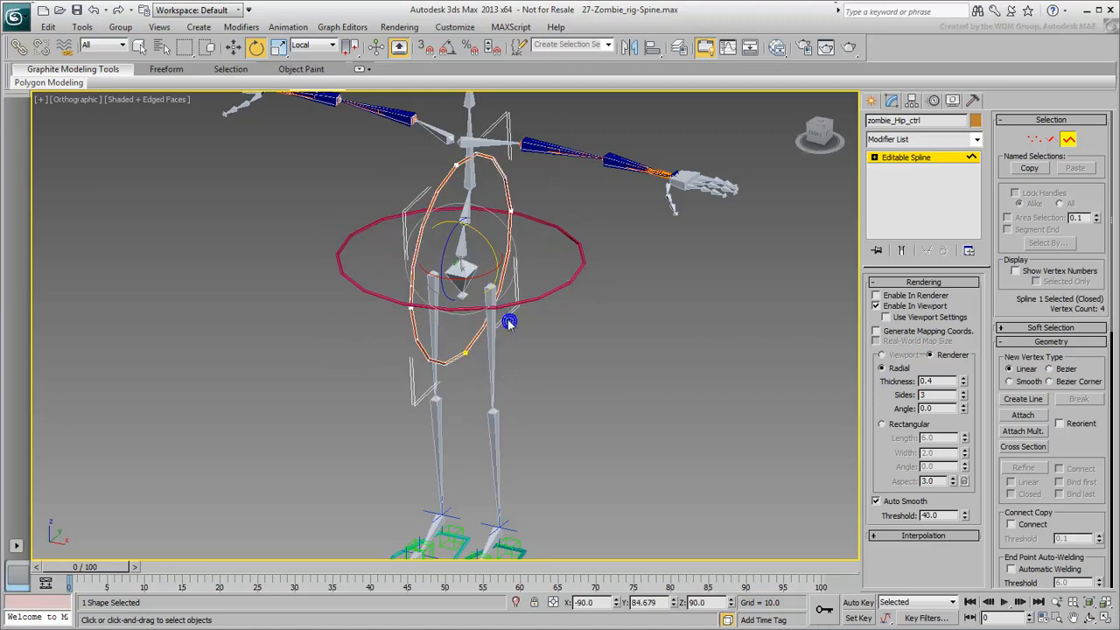
pyautogui.press('a')
pyautogui.moveTo(486, 244); pyautogui.dragTo(470, 173)
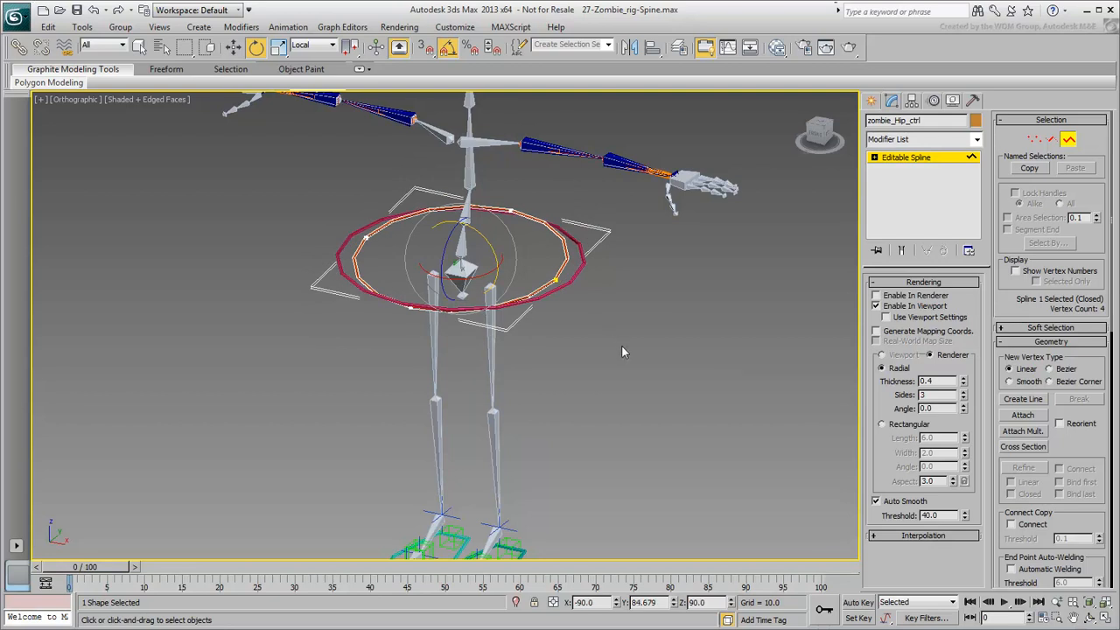
pyautogui.click(1068, 139)
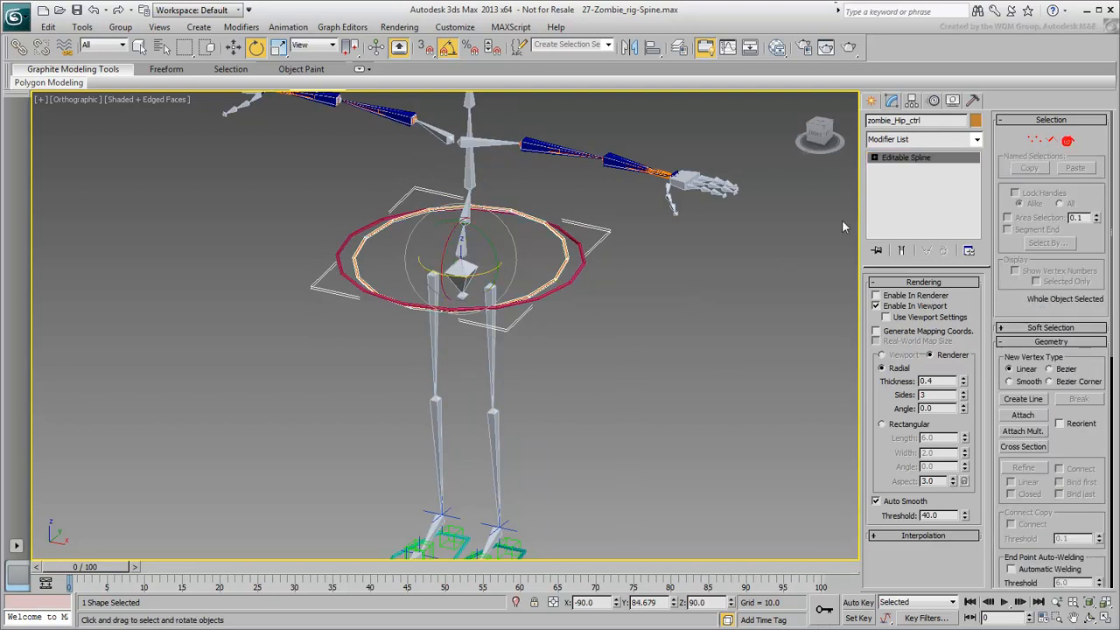
# Clone the hip control as a Copy named zombie_SpineBase_ctrl
pyautogui.keyDown('alt'); pyautogui.moveTo(476, 357); pyautogui.dragTo(713, 405, button='middle'); pyautogui.keyUp('alt')
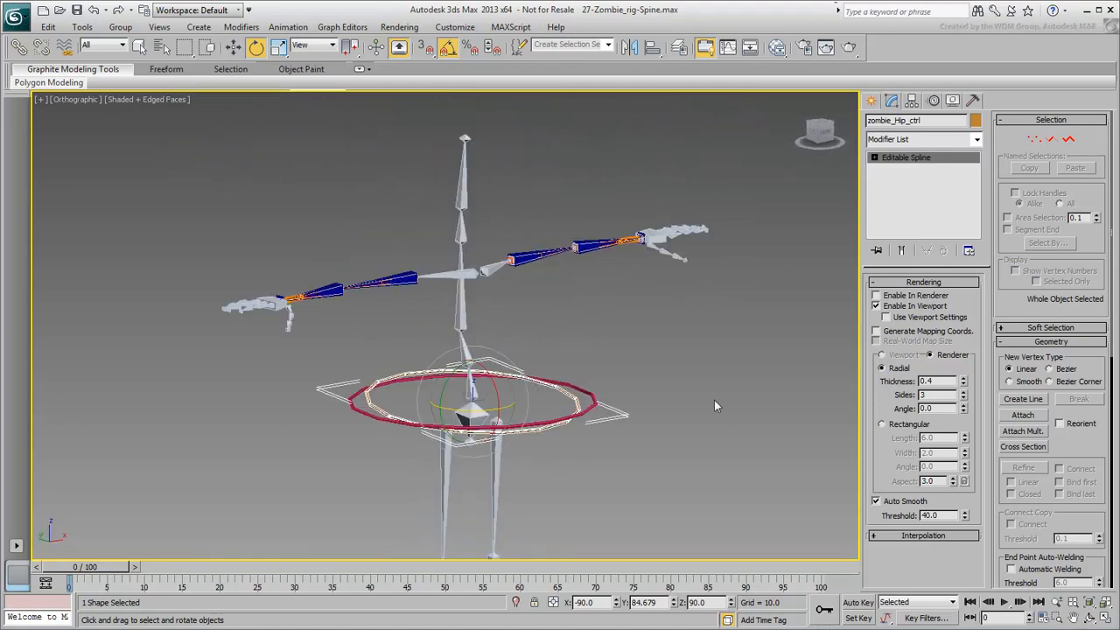
pyautogui.click(48, 27)
pyautogui.click(74, 136)
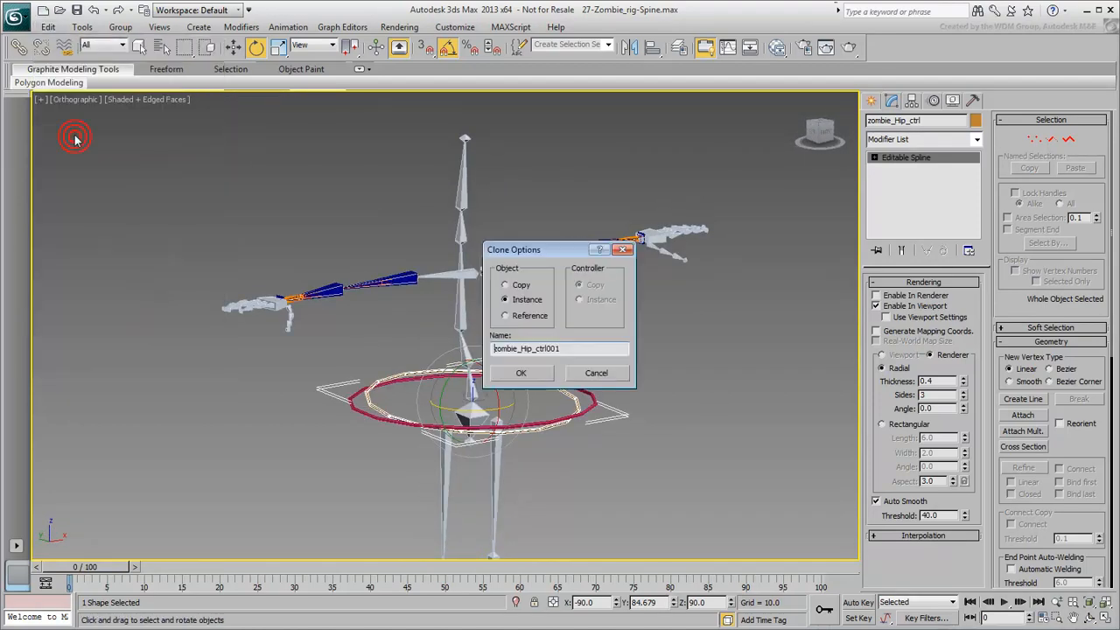
pyautogui.click(505, 285)
pyautogui.click(564, 347)
pyautogui.press('BackSpace')
pyautogui.press('BackSpace')
pyautogui.press('BackSpace')
pyautogui.write('SpineBase')
pyautogui.click(530, 374)
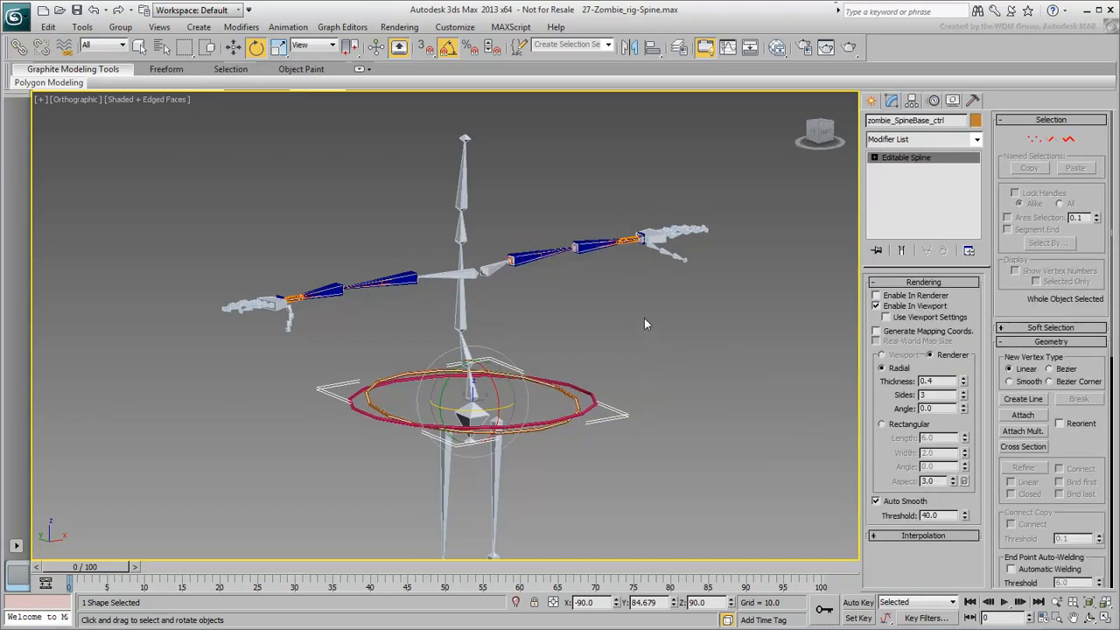
# Align zombie_SpineBase_ctrl to the first spine bone, matching pivot points in X, Y and Z and local orientation on all axes
pyautogui.click(652, 47)
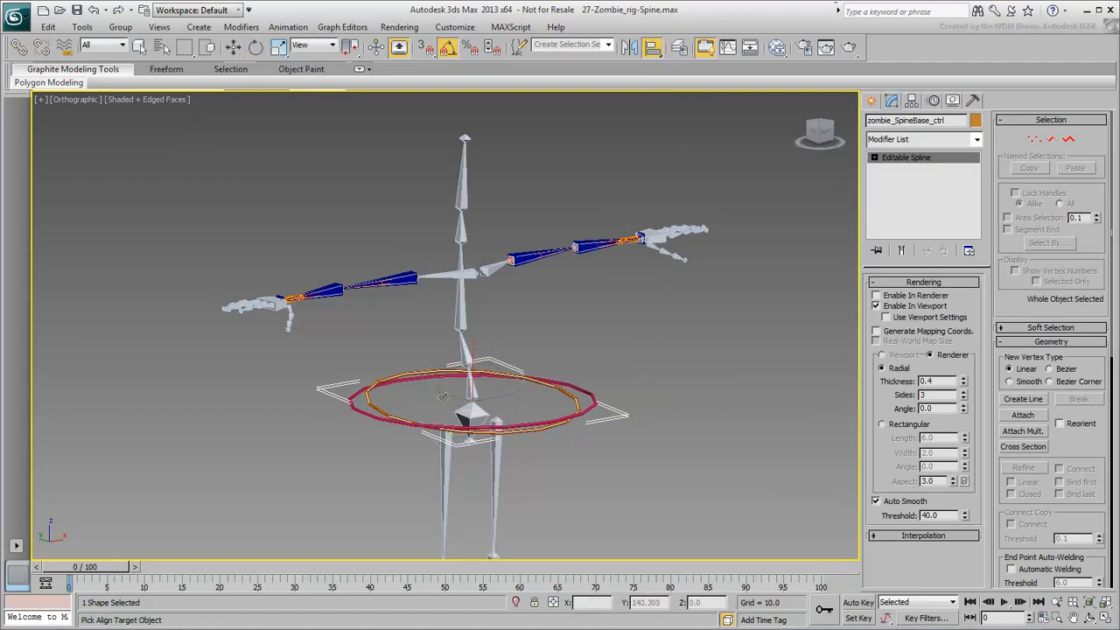
pyautogui.click(470, 387)
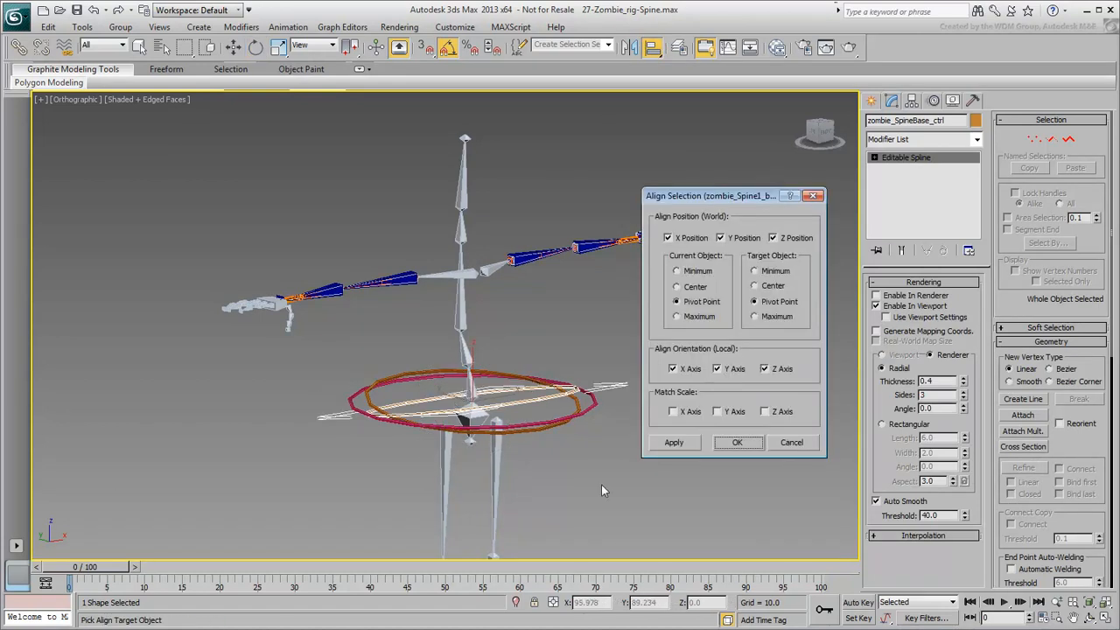
pyautogui.click(738, 444)
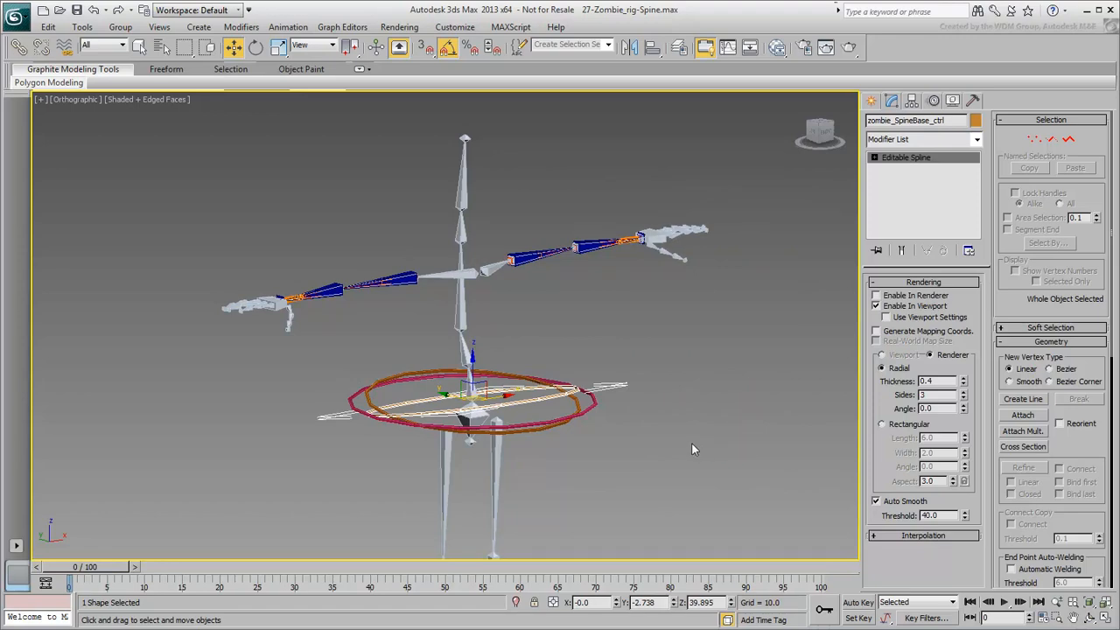
# Scale down the spine base circle uniformly at Spline level so it fits inside the hip control, and exit Spline level
pyautogui.keyDown('alt'); pyautogui.moveTo(658, 450); pyautogui.dragTo(607, 429, button='middle'); pyautogui.keyUp('alt')
pyautogui.scroll(2, 607, 429)
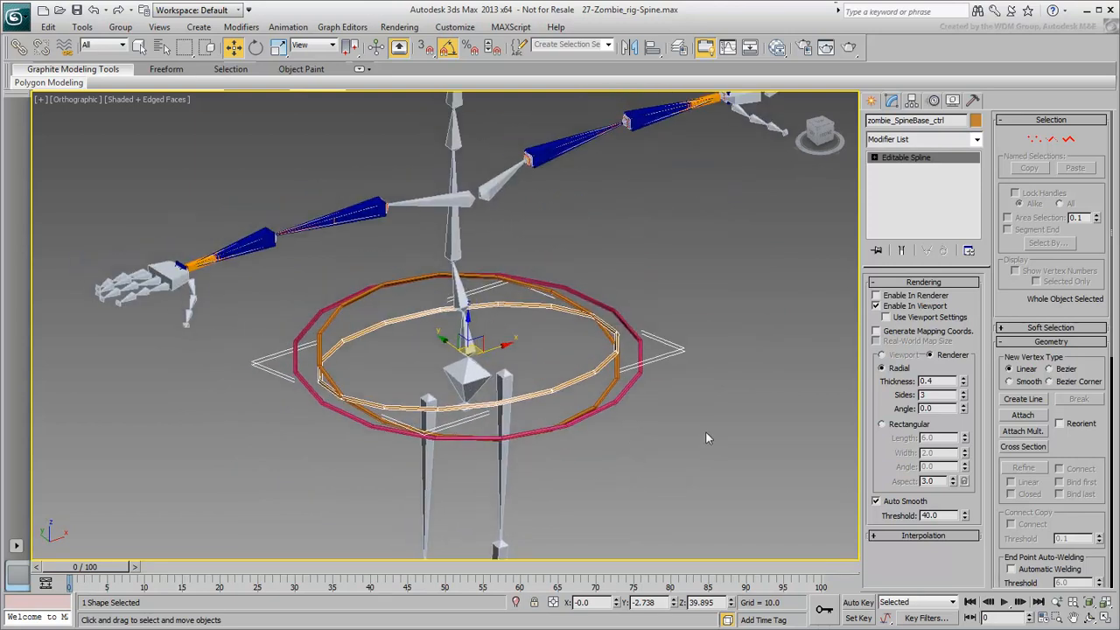
pyautogui.click(278, 47)
pyautogui.moveTo(465, 357); pyautogui.dragTo(487, 342)
pyautogui.rightClick(487, 341)
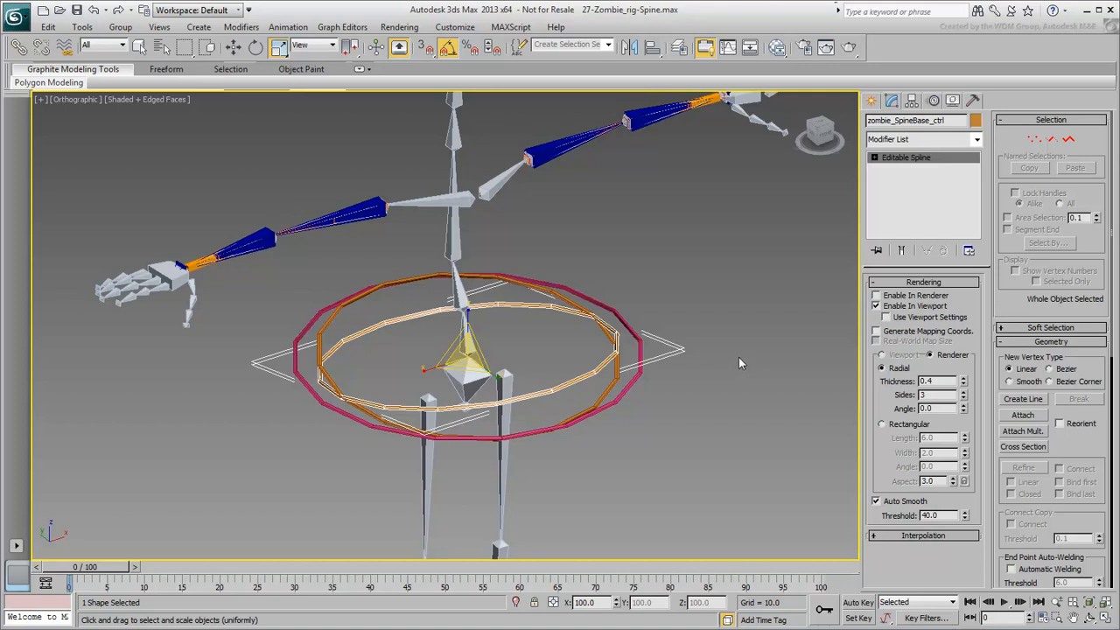
pyautogui.click(1069, 139)
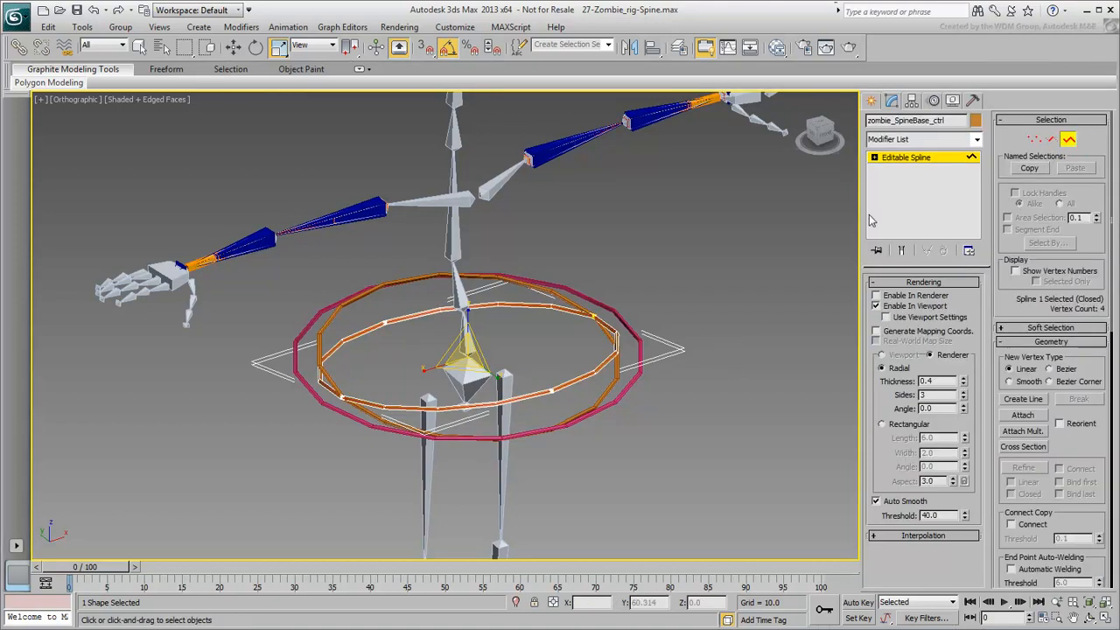
pyautogui.moveTo(469, 354); pyautogui.dragTo(472, 371)
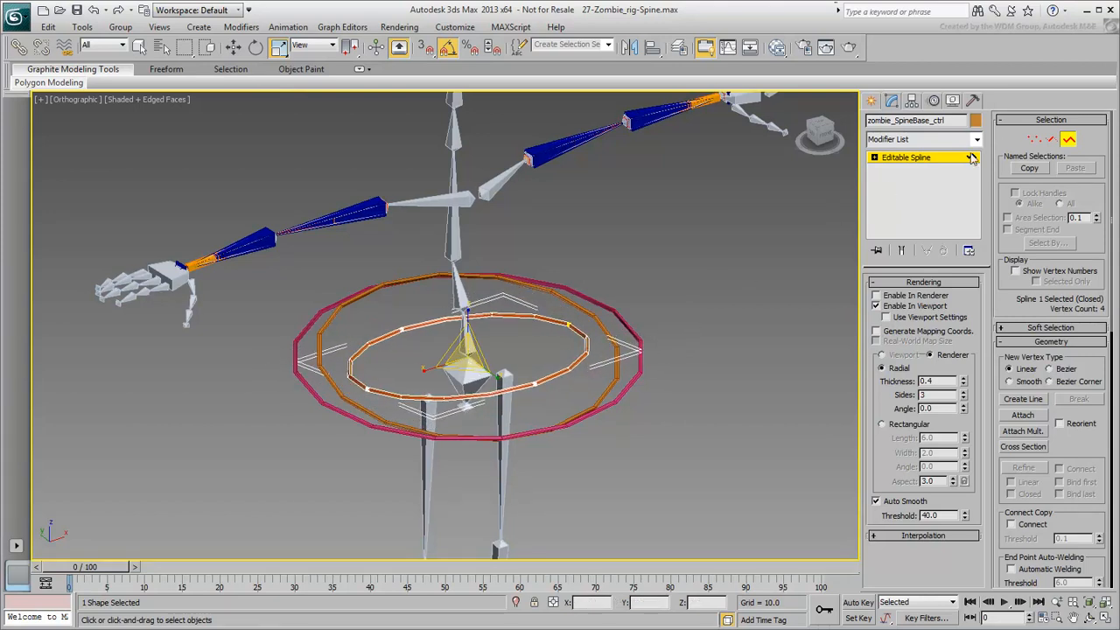
pyautogui.click(1069, 141)
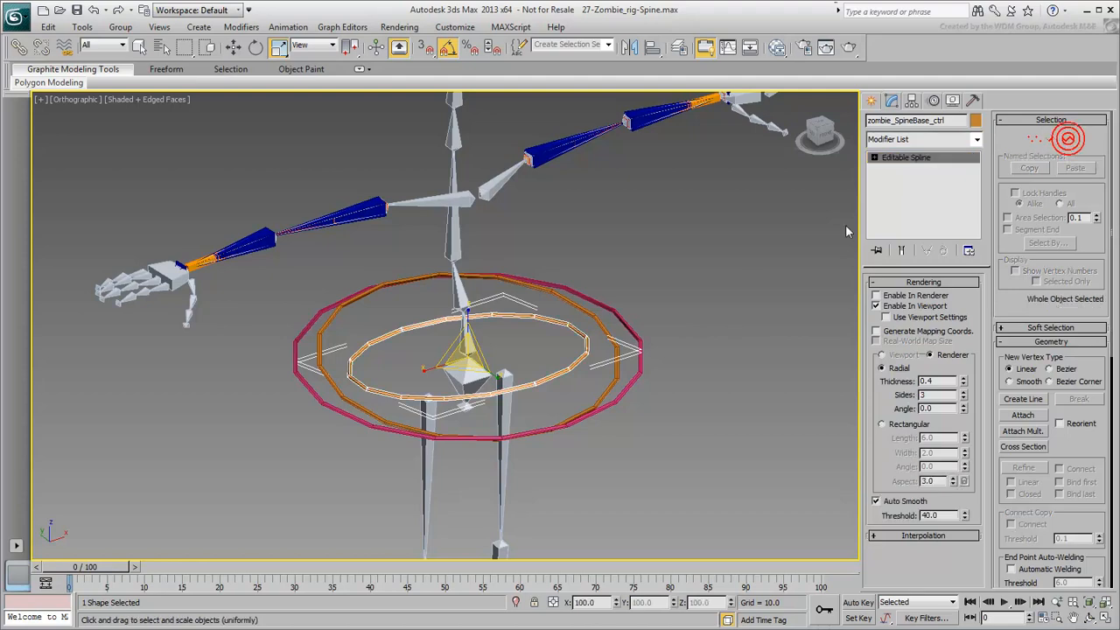
# Clone the spine base control under the name zombie_NeckBase_ctrl
pyautogui.moveTo(666, 431); pyautogui.dragTo(673, 518, button='middle')
pyautogui.click(48, 26)
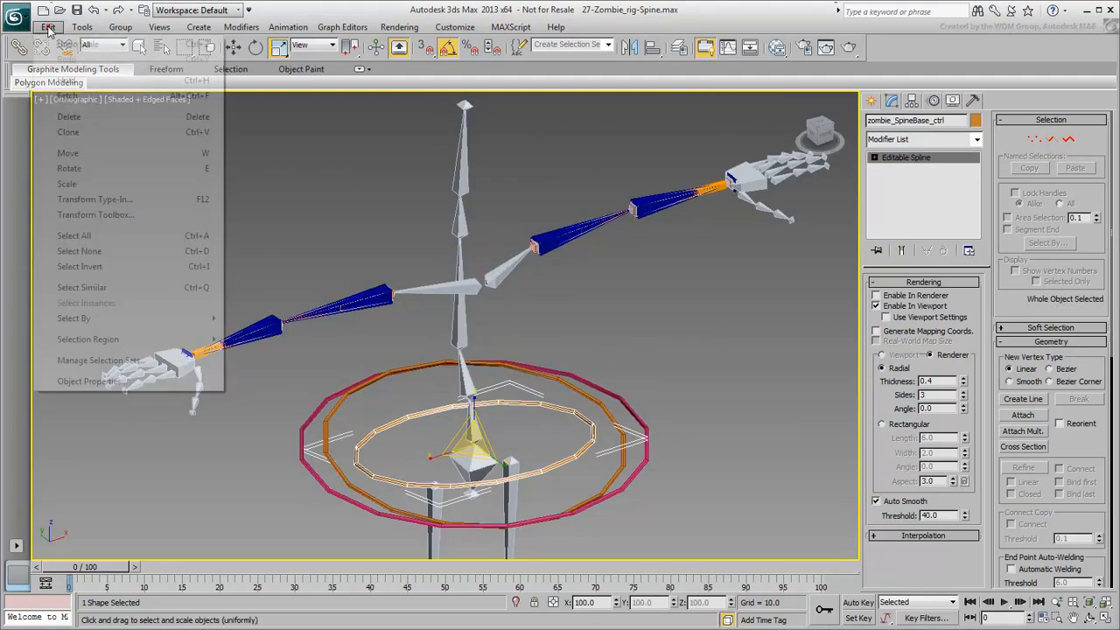
pyautogui.click(75, 132)
pyautogui.press('BackSpace')
pyautogui.press('BackSpace')
pyautogui.moveTo(540, 349); pyautogui.dragTo(519, 349)
pyautogui.write('Neck')
pyautogui.click(523, 373)
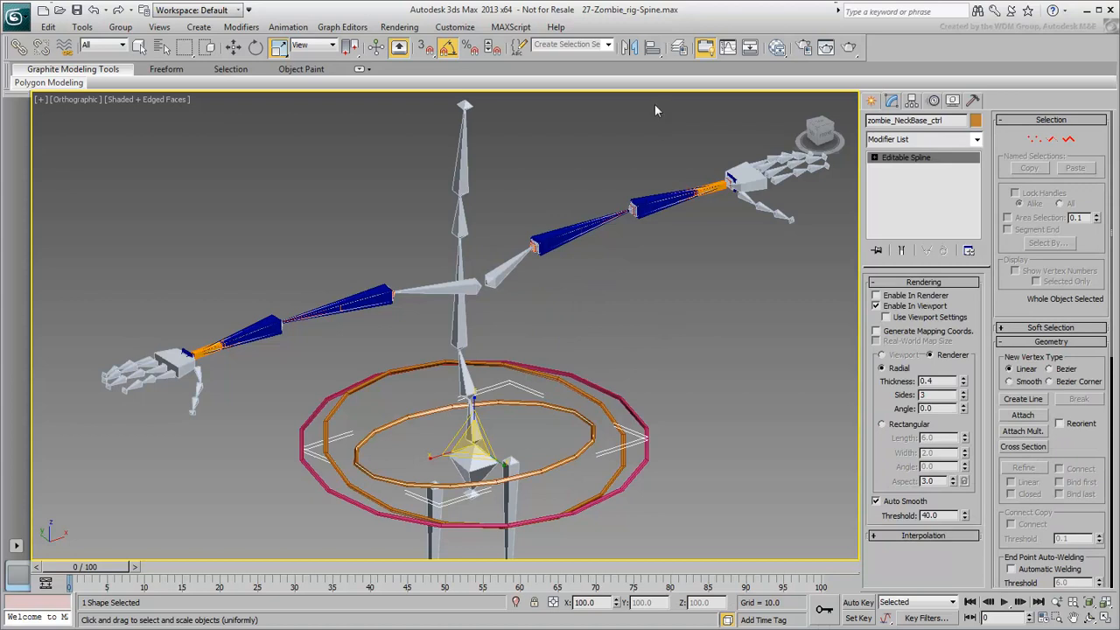
# Align zombie_NeckBase_ctrl to the neck bone, matching pivot position in X, Y and Z and local orientation on all axes
pyautogui.click(652, 47)
pyautogui.click(456, 225)
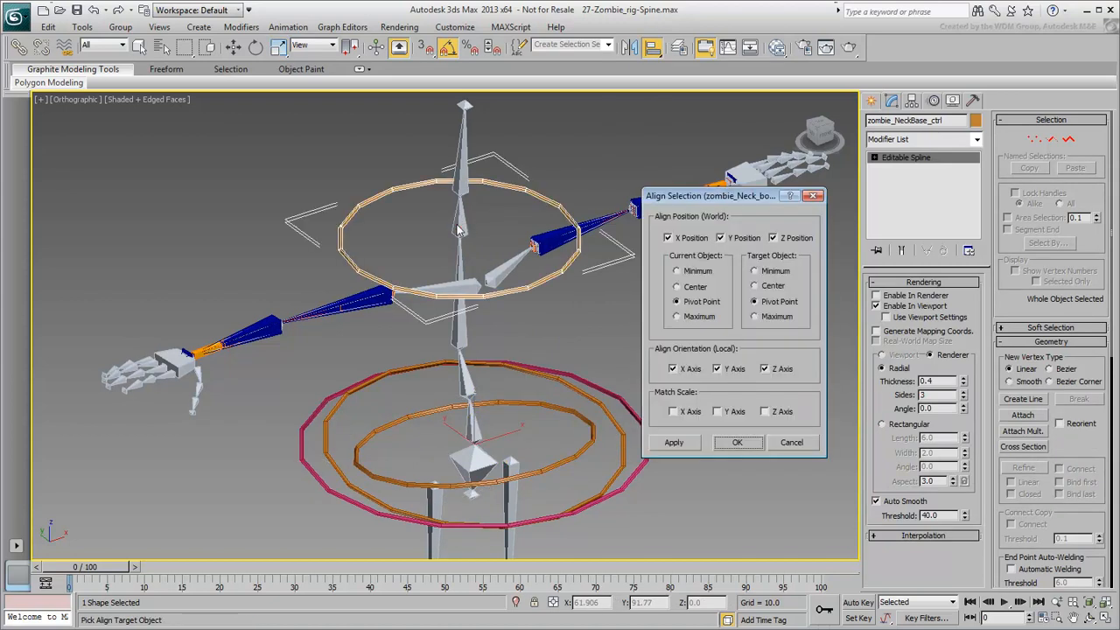
pyautogui.click(744, 444)
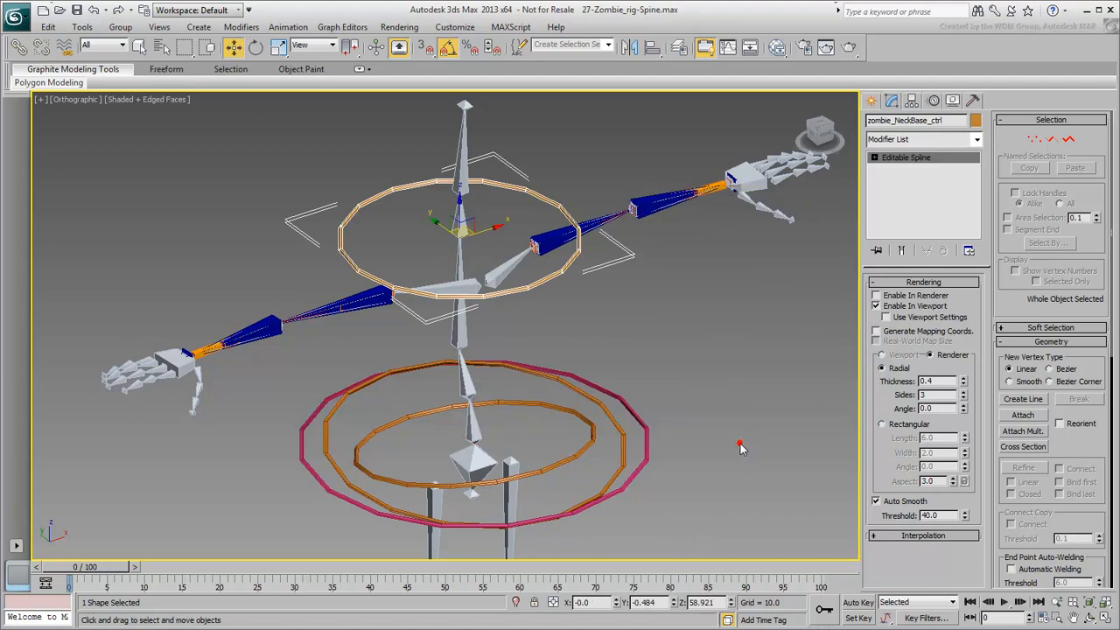
# Scale the neck base circle down uniformly at Spline level to a smaller ring around the neck bone, and exit Spline level
pyautogui.click(1069, 142)
pyautogui.rightClick(487, 262)
pyautogui.click(508, 281)
pyautogui.moveTo(457, 241); pyautogui.dragTo(459, 275)
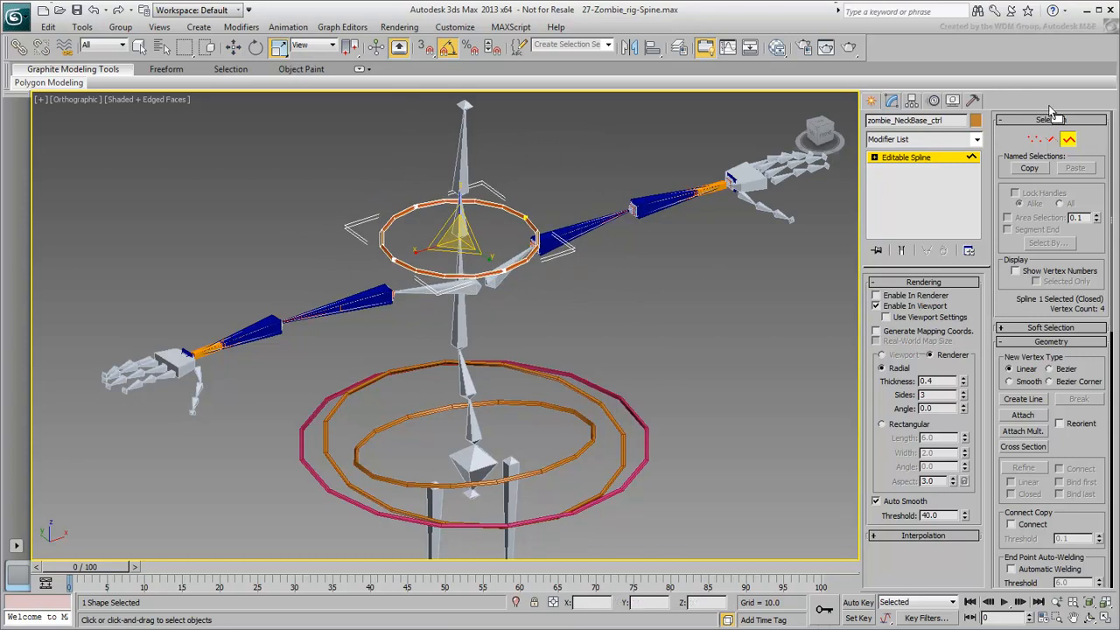
pyautogui.click(1068, 140)
# Show the geometry category to check the neck control's size against the zombie's body
pyautogui.keyDown('alt'); pyautogui.moveTo(632, 359); pyautogui.dragTo(663, 341, button='middle'); pyautogui.keyUp('alt')
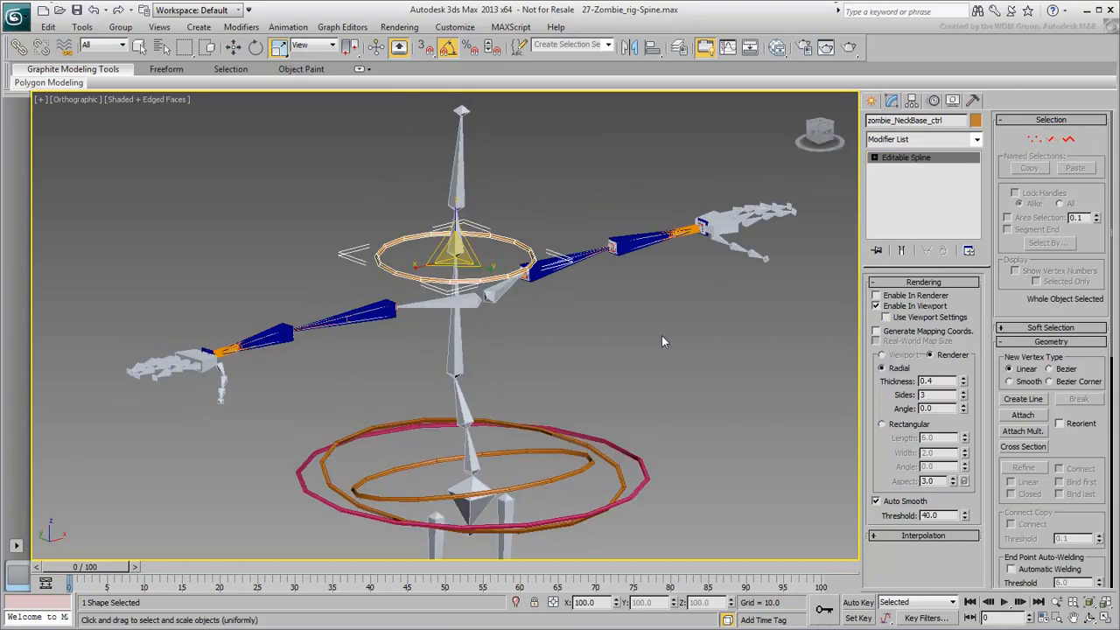
pyautogui.click(953, 101)
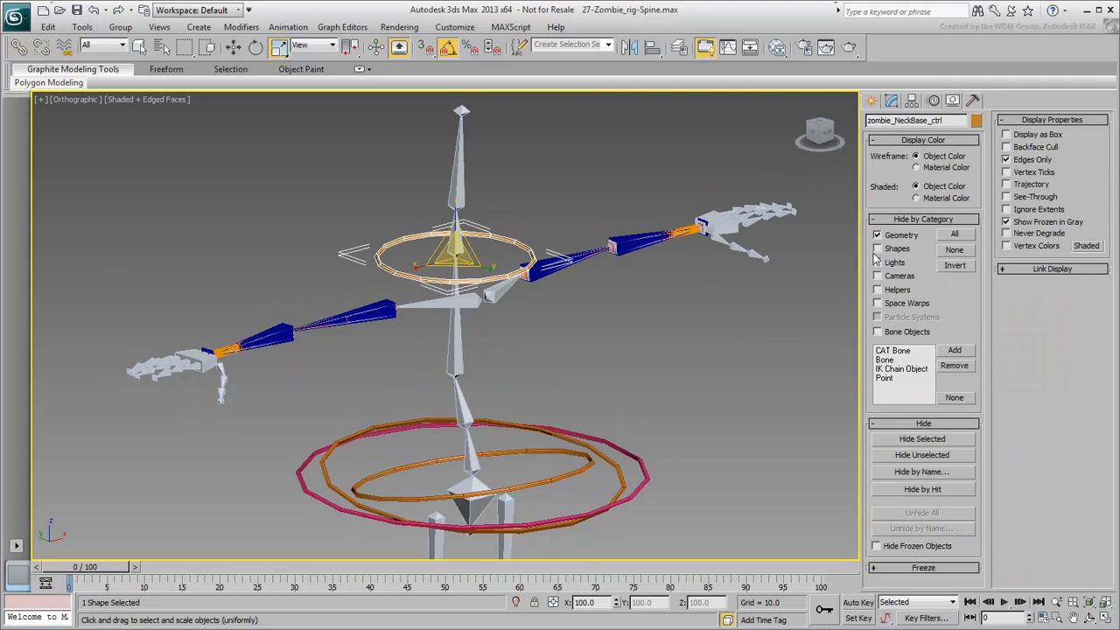
pyautogui.click(898, 235)
pyautogui.keyDown('alt'); pyautogui.moveTo(555, 337); pyautogui.dragTo(602, 307, button='middle'); pyautogui.keyUp('alt')
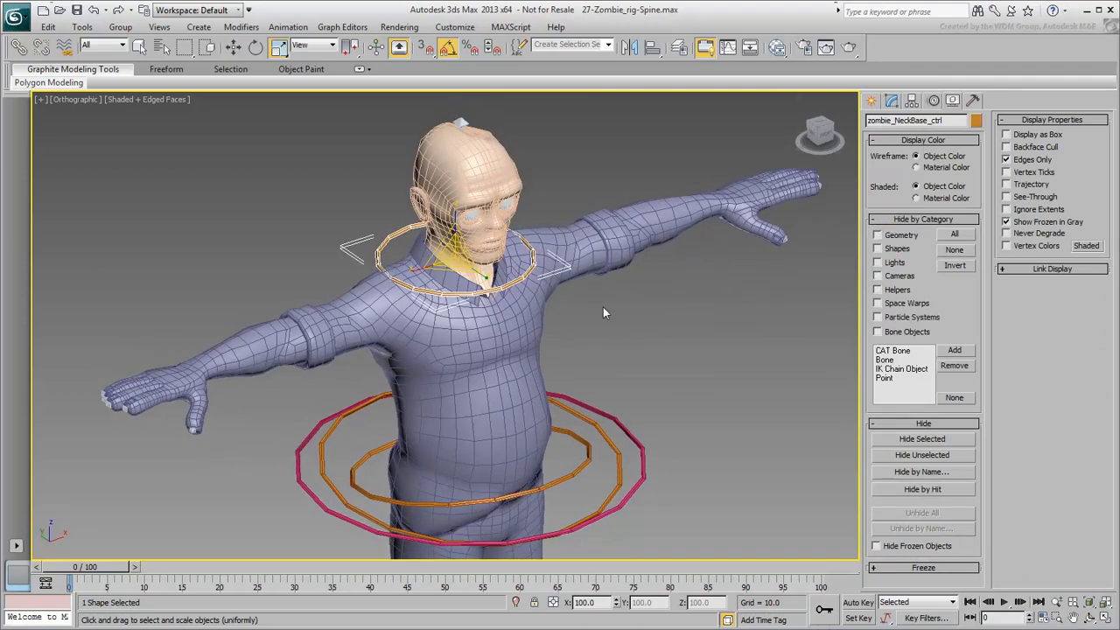
# Fine-tune the neck control's scale at Spline level against the zombie mesh, and hide the geometry category again
pyautogui.click(891, 102)
pyautogui.click(1068, 139)
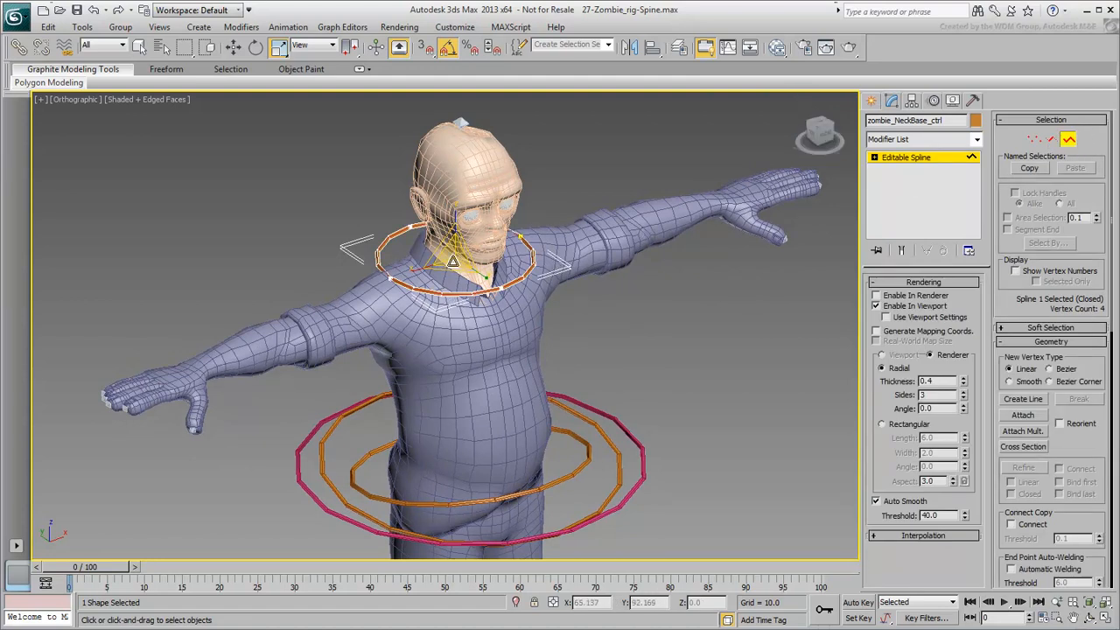
pyautogui.moveTo(452, 260)
pyautogui.mouseDown()
pyautogui.moveTo(455, 294)
pyautogui.moveTo(462, 259)
pyautogui.mouseUp()
pyautogui.click(1068, 139)
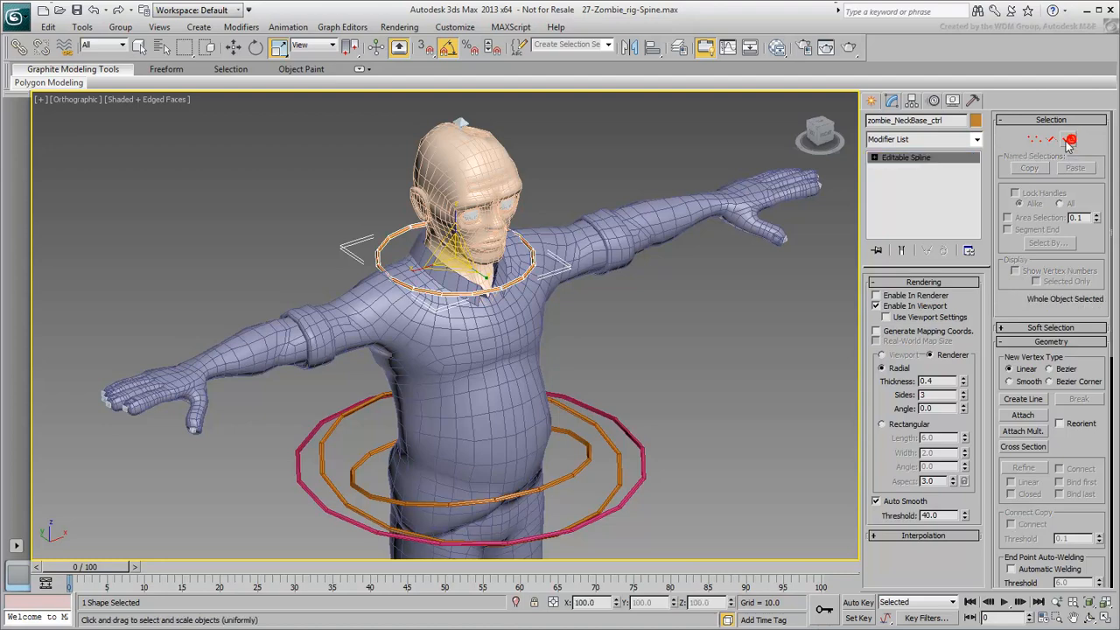
pyautogui.click(952, 99)
pyautogui.click(893, 237)
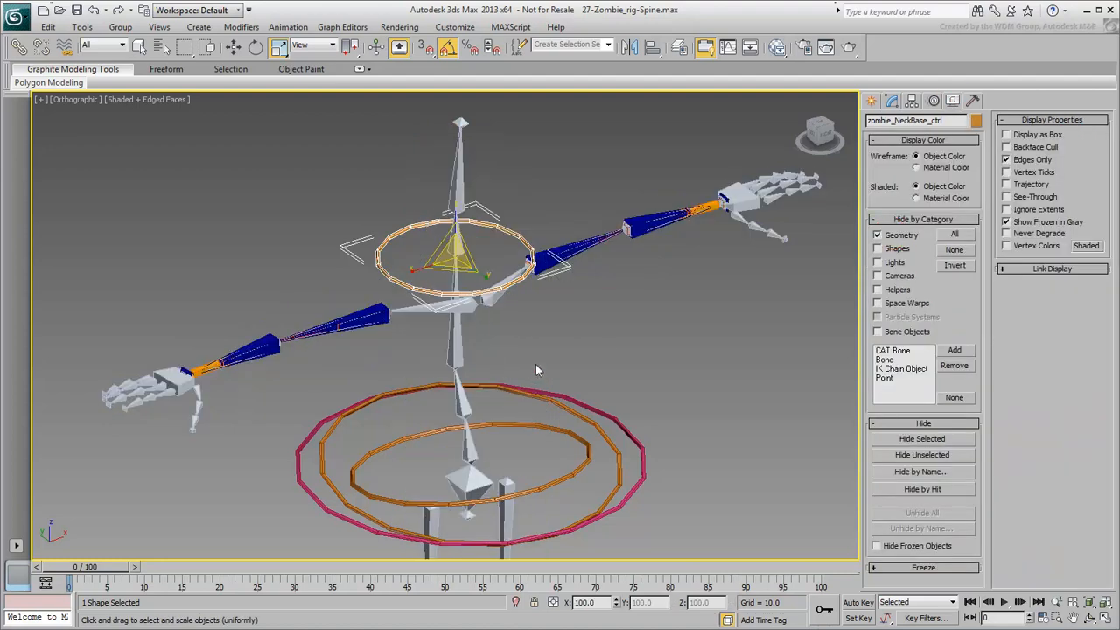
# Clone the neck base control as a Copy named zombie_Head_ctrl
pyautogui.moveTo(601, 321); pyautogui.dragTo(603, 326, button='middle')
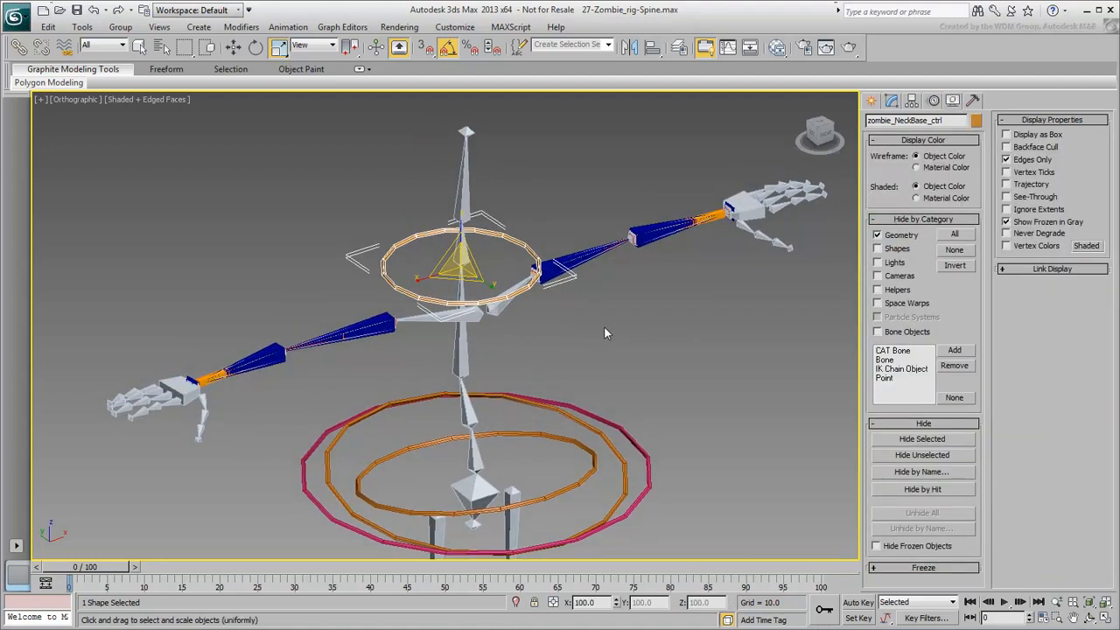
pyautogui.click(48, 27)
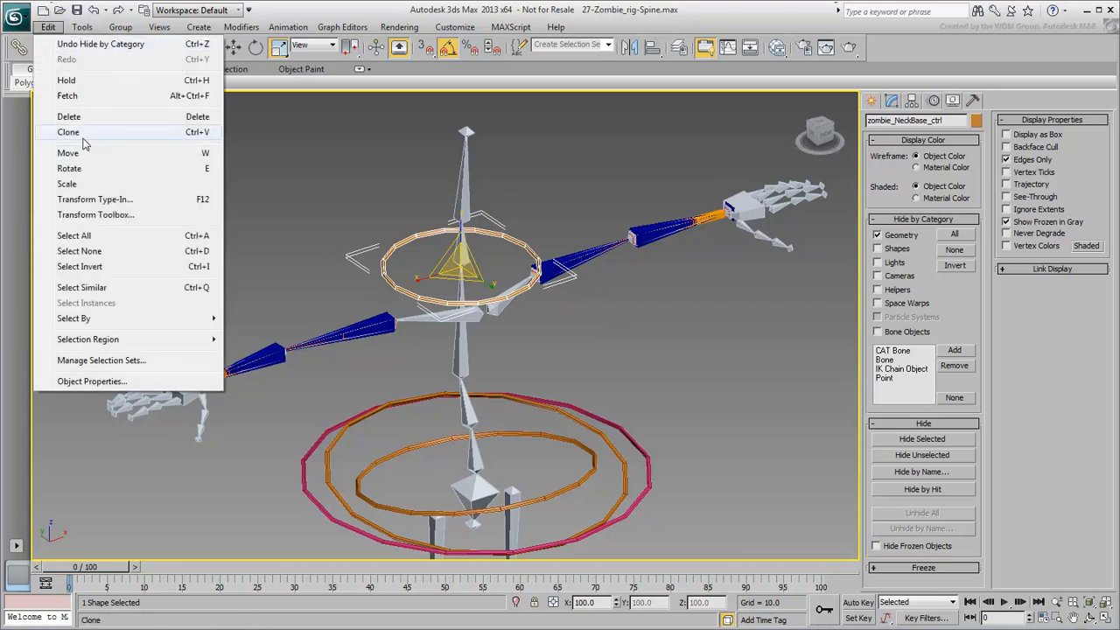
pyautogui.click(83, 137)
pyautogui.moveTo(553, 350); pyautogui.dragTo(528, 351)
pyautogui.write('Head')
pyautogui.press('BackSpace')
pyautogui.press('BackSpace')
pyautogui.press('BackSpace')
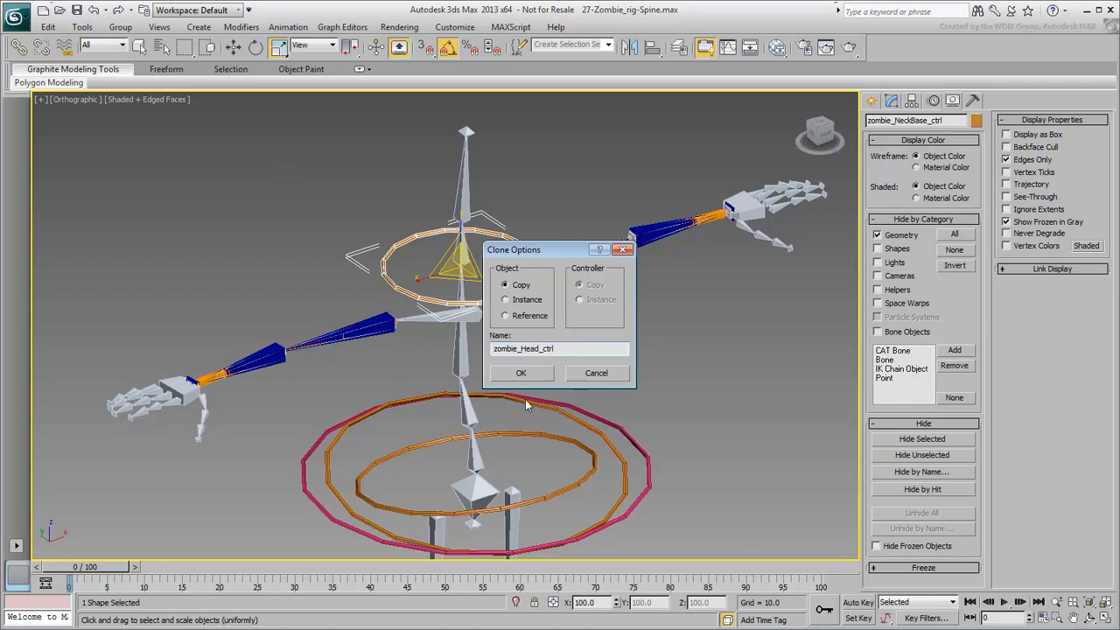
pyautogui.click(521, 374)
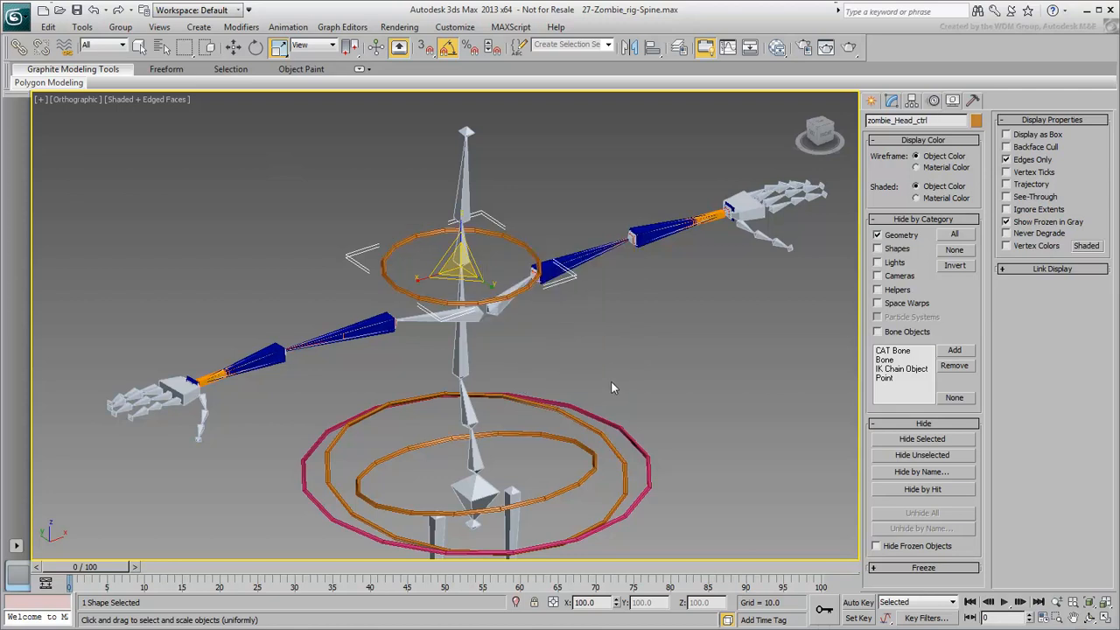
# Align zombie_Head_ctrl to the head bone, matching pivot position in X, Y and Z and local orientation on all axes
pyautogui.click(652, 49)
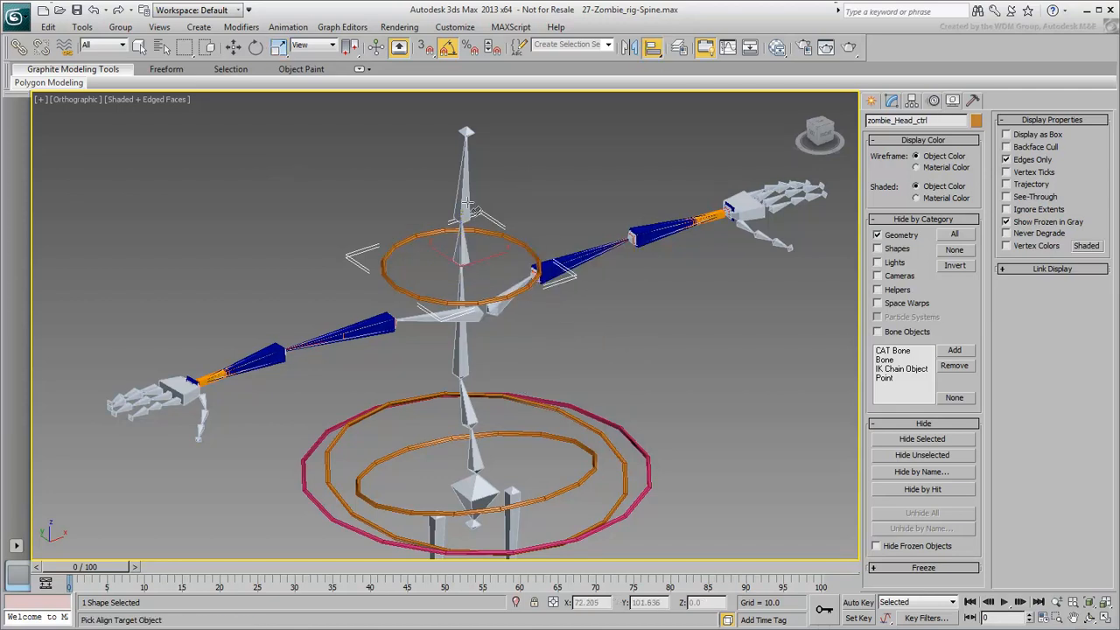
pyautogui.click(466, 203)
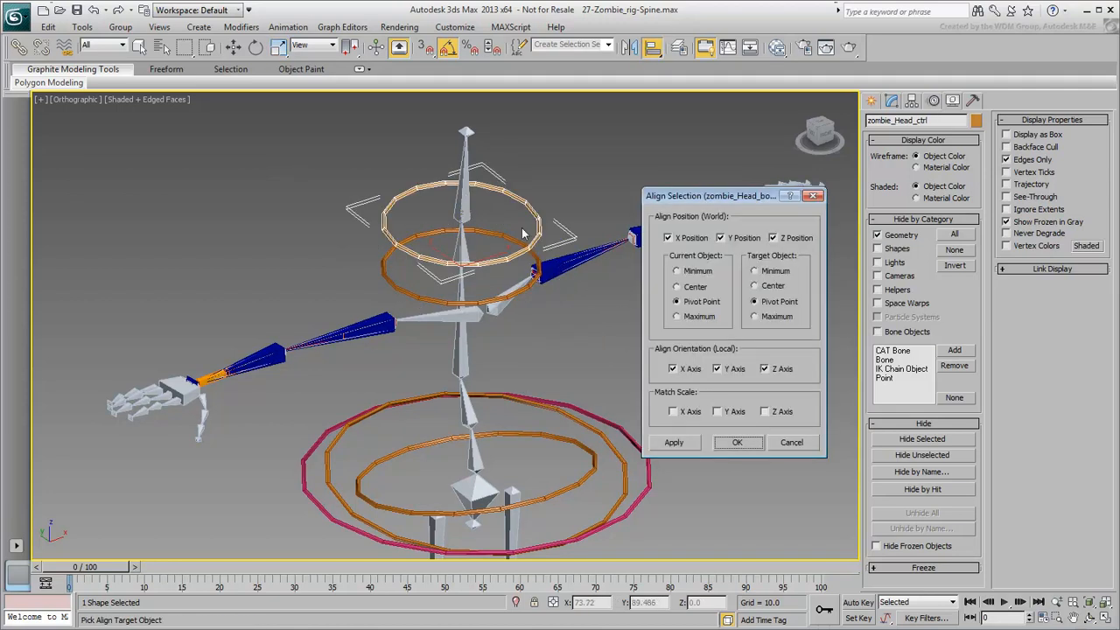
pyautogui.click(736, 442)
# Change the object color of zombie_COM_ctrl, the outermost circle around the pelvis, to red
pyautogui.keyDown('alt'); pyautogui.moveTo(531, 436); pyautogui.dragTo(524, 383, button='middle'); pyautogui.keyUp('alt')
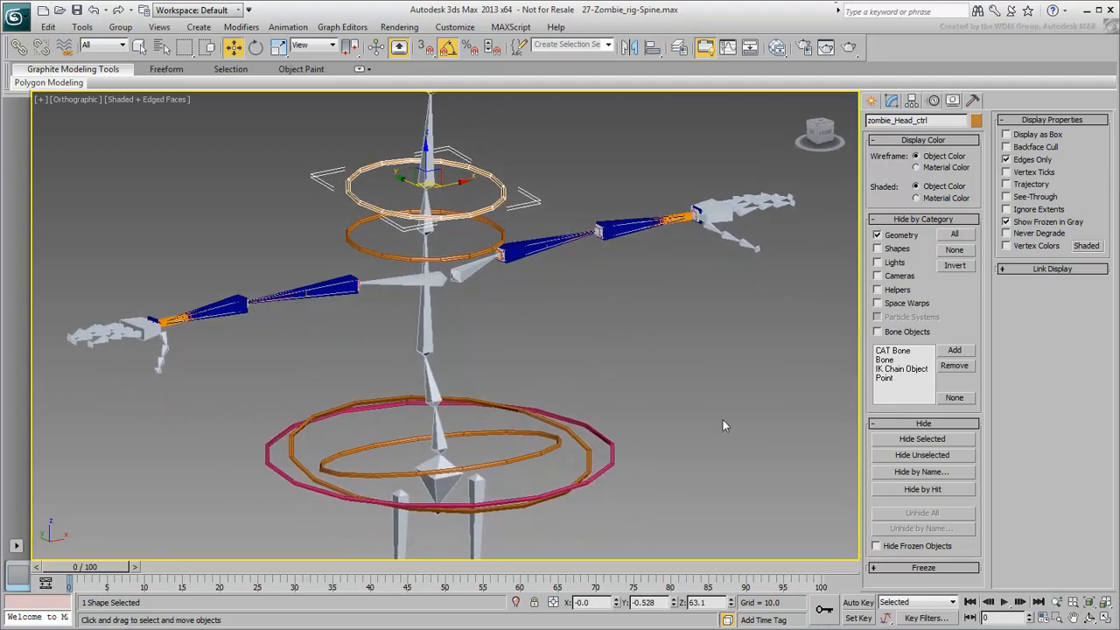
pyautogui.keyDown('alt'); pyautogui.moveTo(648, 389); pyautogui.dragTo(647, 383, button='middle'); pyautogui.keyUp('alt')
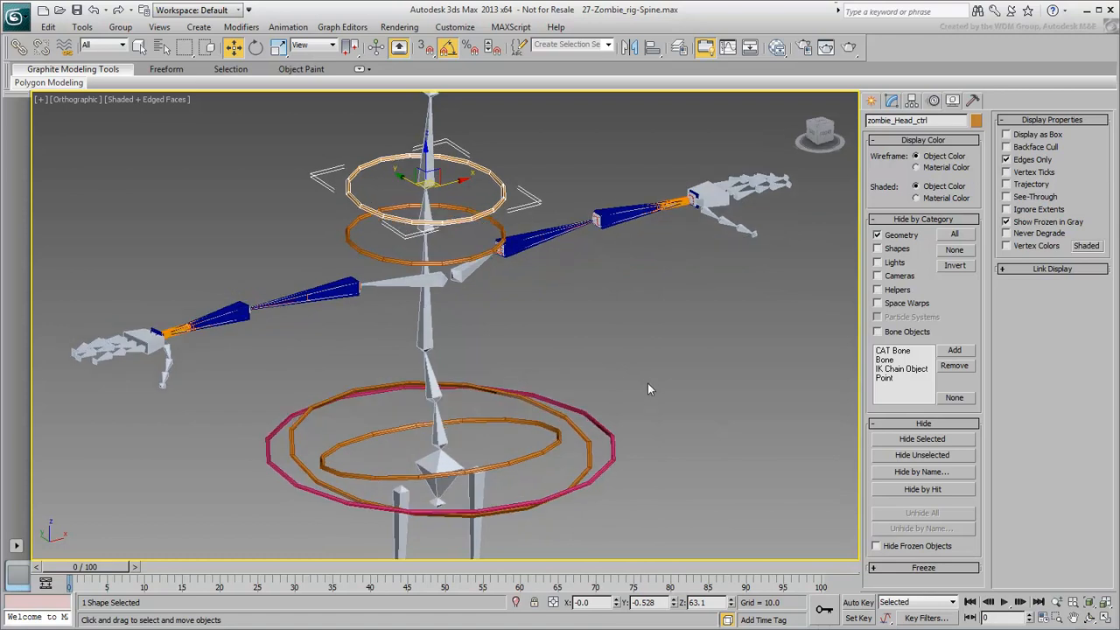
pyautogui.click(616, 445)
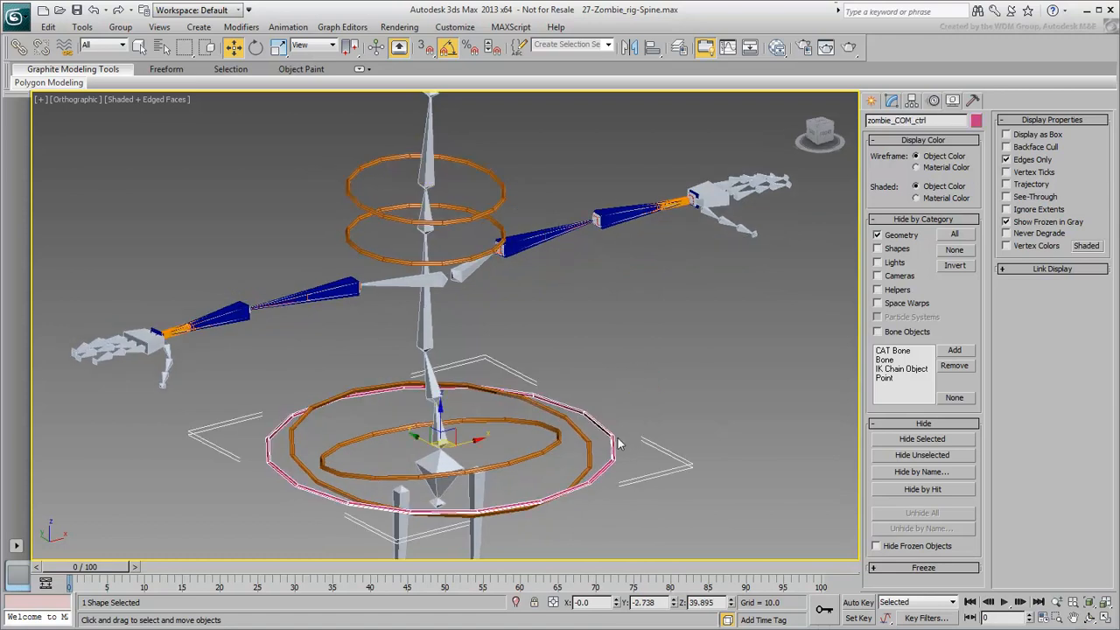
pyautogui.click(976, 122)
pyautogui.click(448, 405)
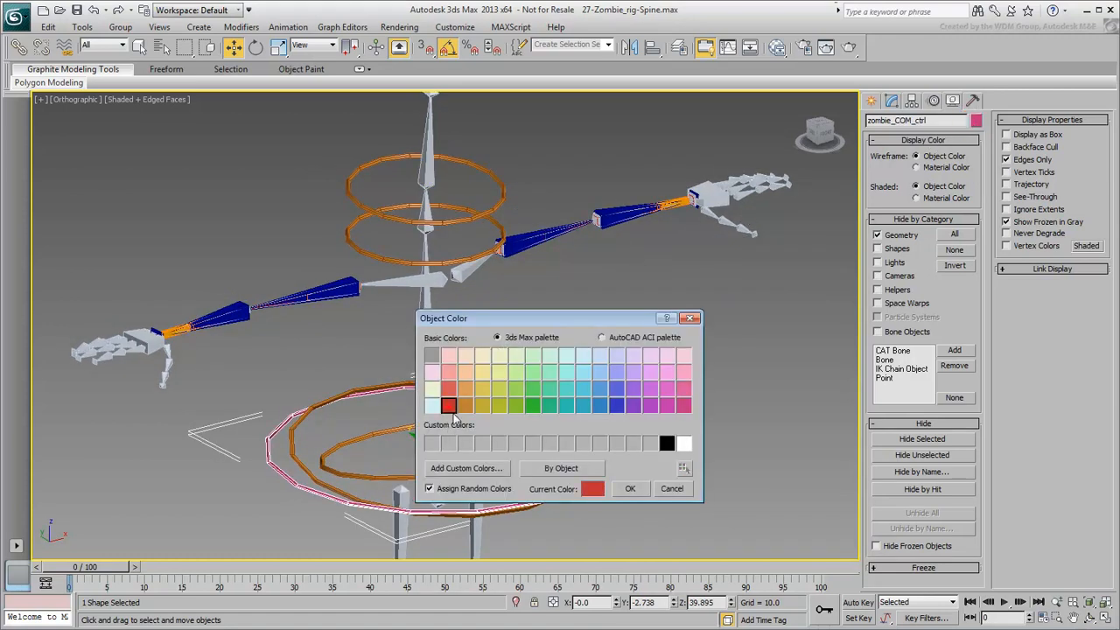
pyautogui.click(629, 489)
# Change the object color of the four orange control circles (hip, spine base, neck base and head) to medium blue
pyautogui.click(687, 411)
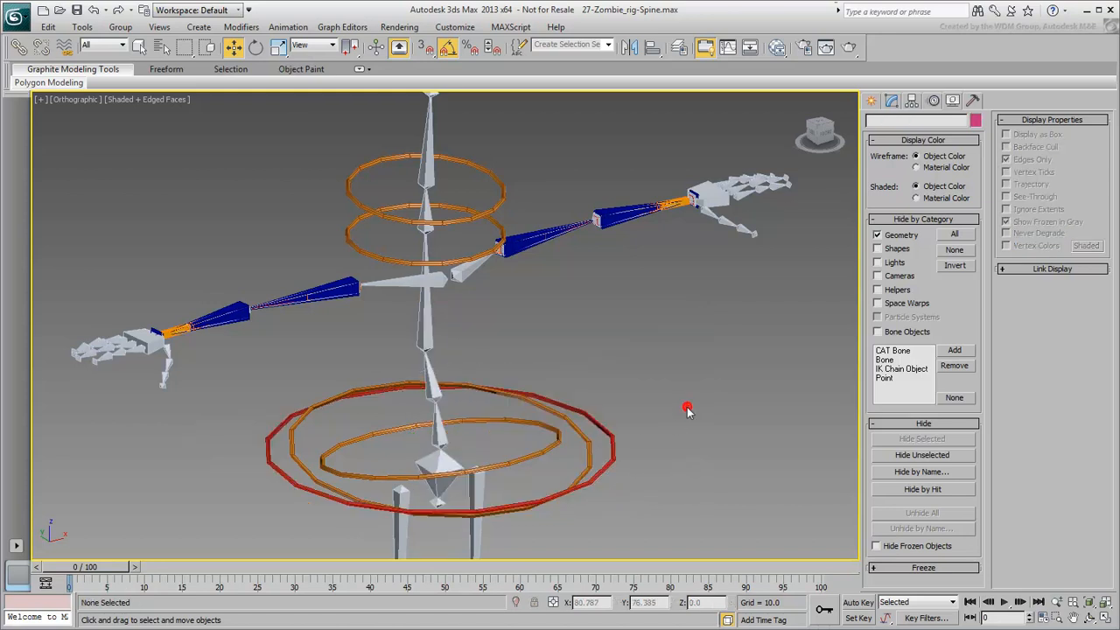
pyautogui.moveTo(535, 157); pyautogui.dragTo(472, 220)
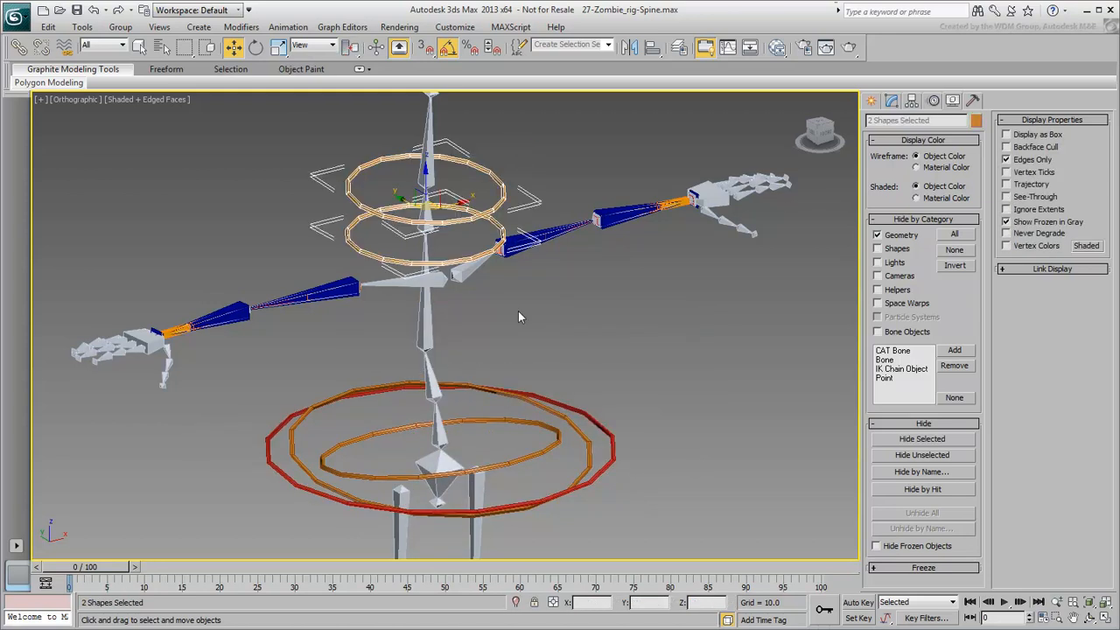
pyautogui.keyDown('ctrl'); pyautogui.moveTo(602, 452); pyautogui.dragTo(528, 455); pyautogui.keyUp('ctrl')
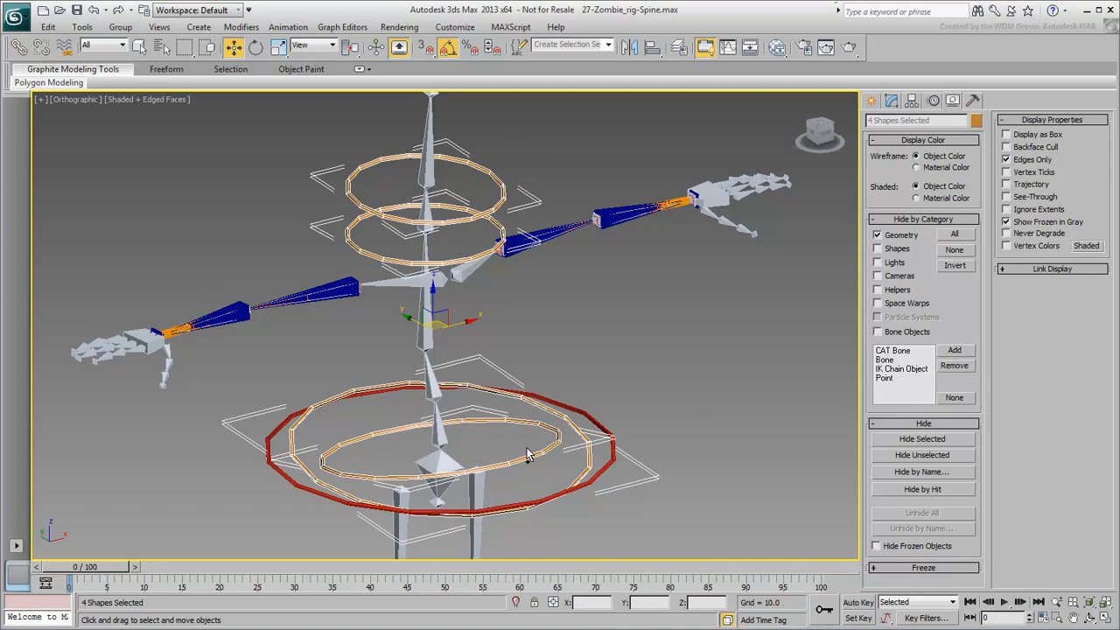
pyautogui.click(976, 121)
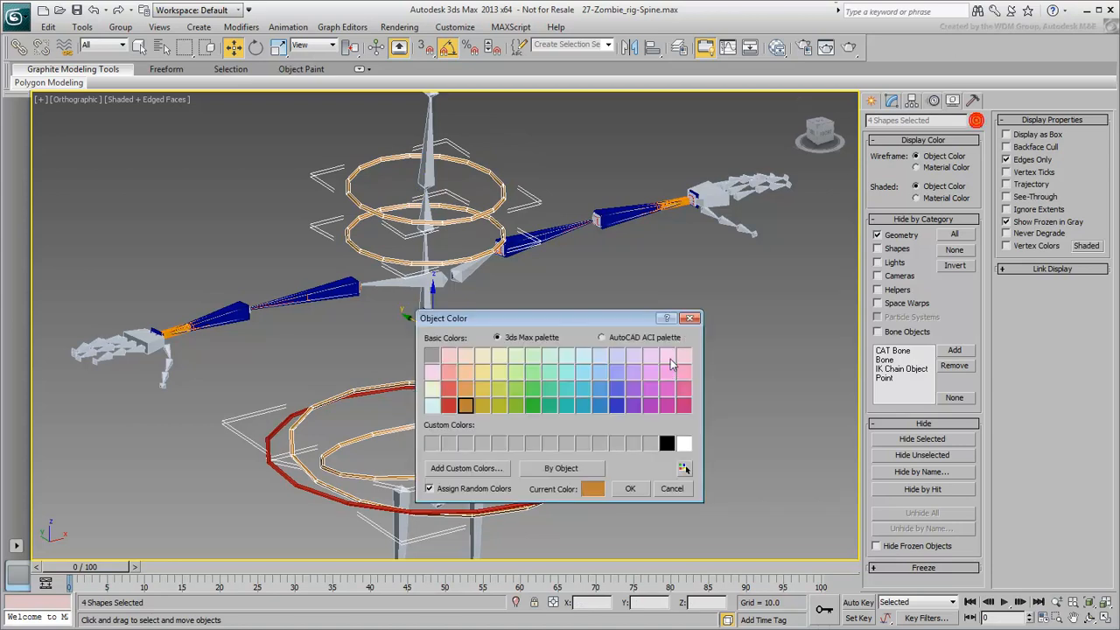
pyautogui.click(602, 406)
pyautogui.click(629, 489)
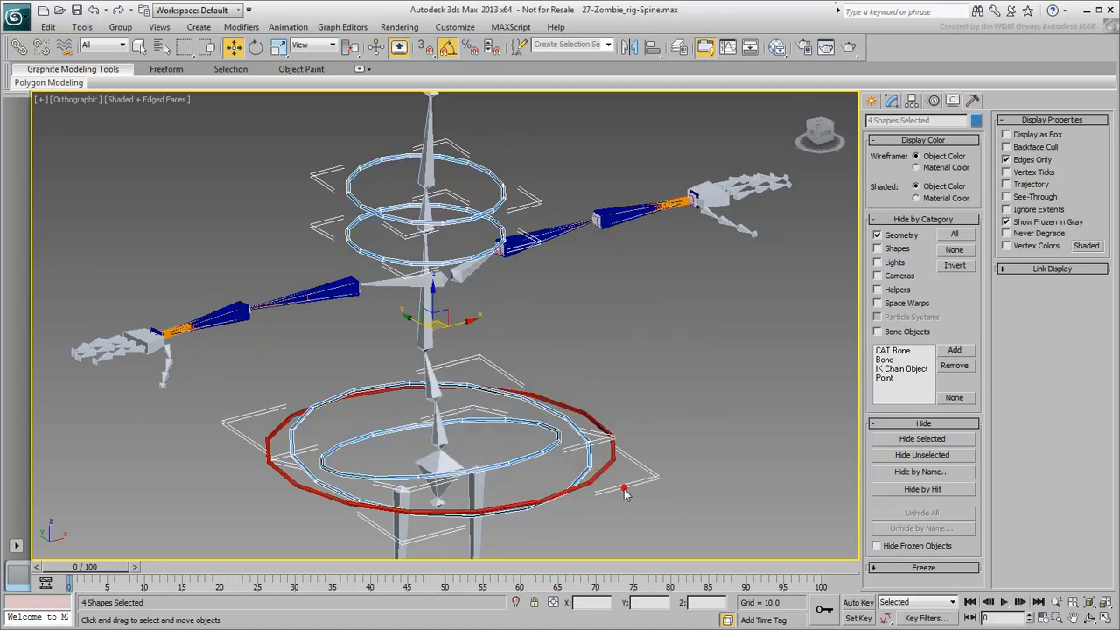
pyautogui.click(660, 338)
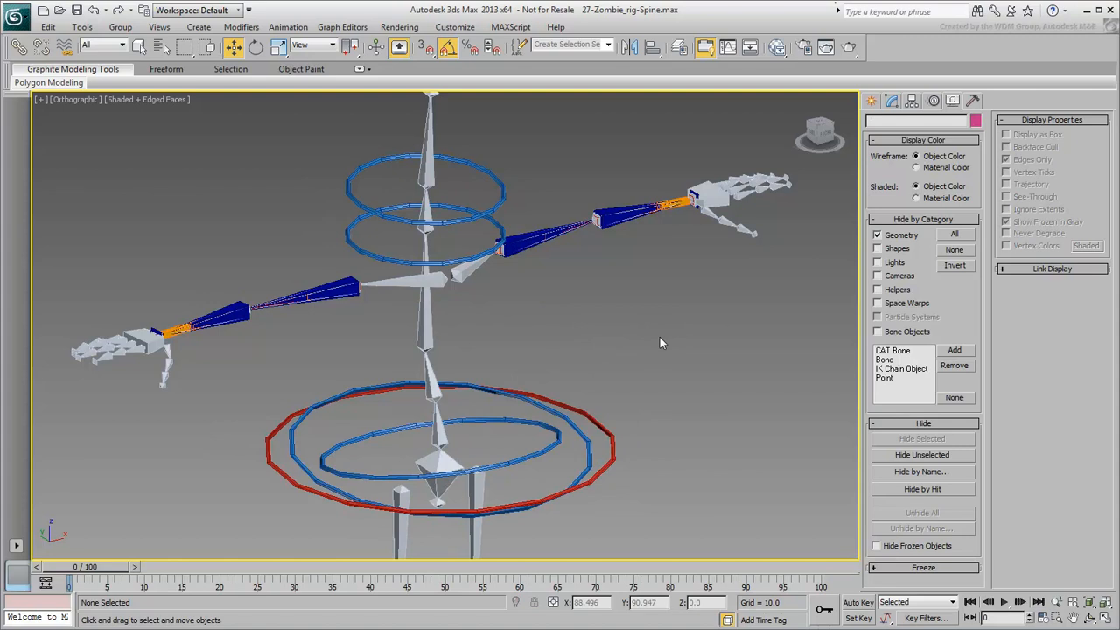
# Recolor zombie_Hip_ctrl, the larger blue circle around the pelvis, to dark blue
pyautogui.click(588, 443)
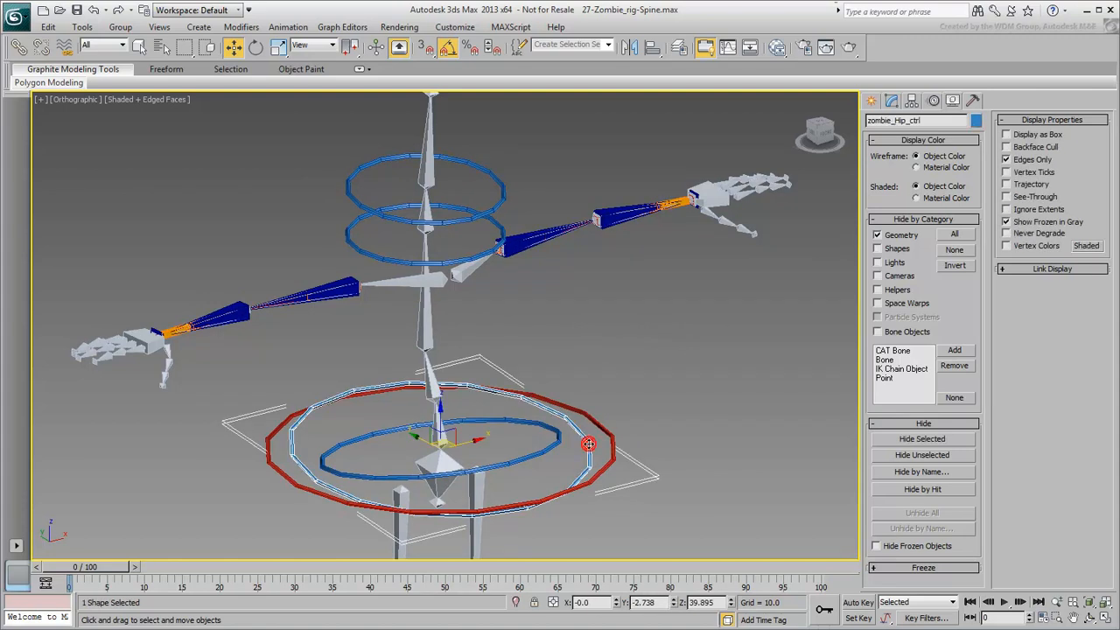
pyautogui.click(976, 123)
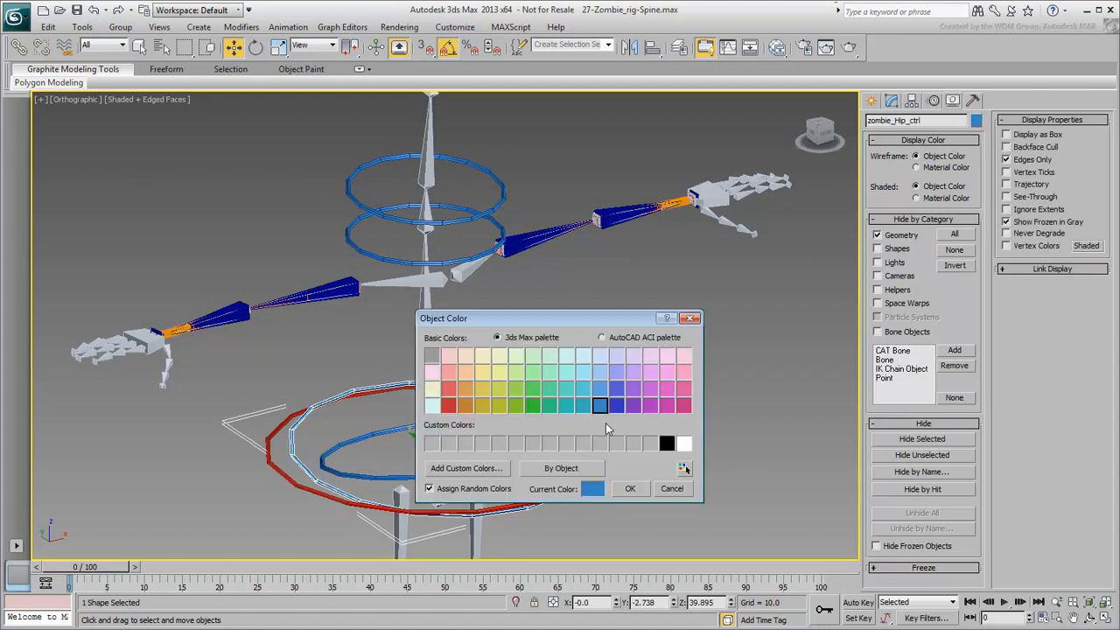
pyautogui.click(631, 490)
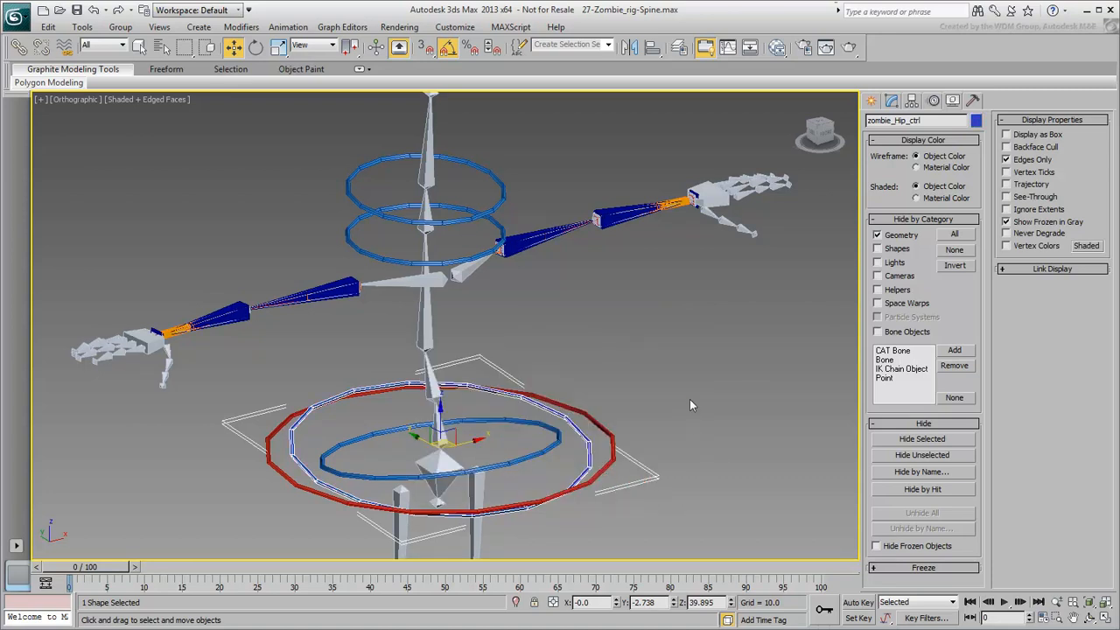
pyautogui.click(689, 402)
pyautogui.moveTo(630, 450); pyautogui.dragTo(665, 420, button='middle')
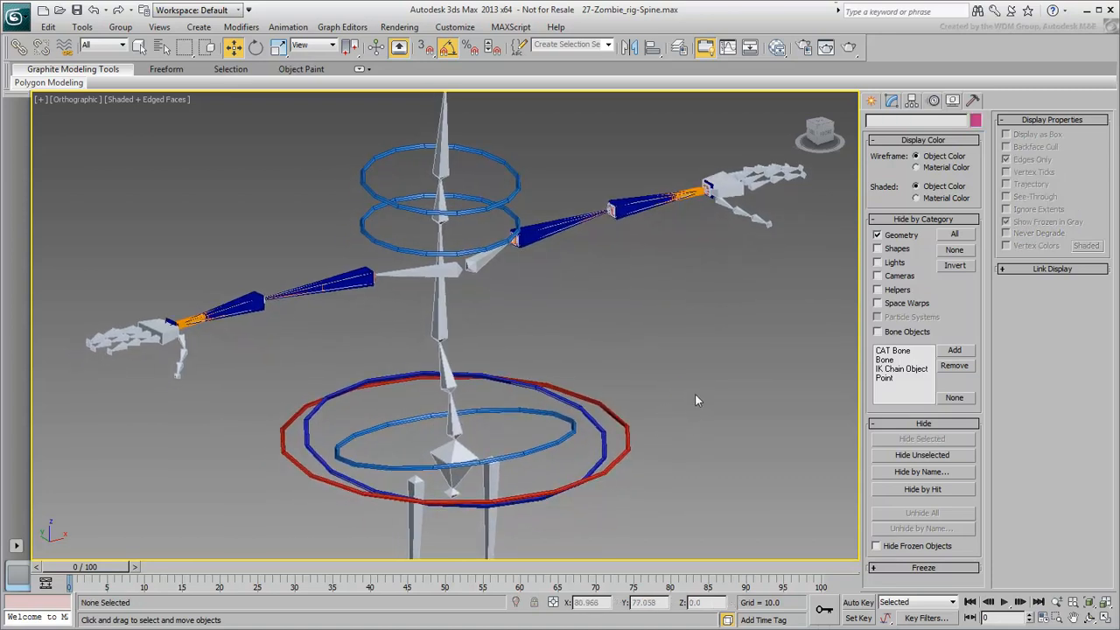
pyautogui.hotkey('shift', 'z')
pyautogui.hotkey('shift', 'z')
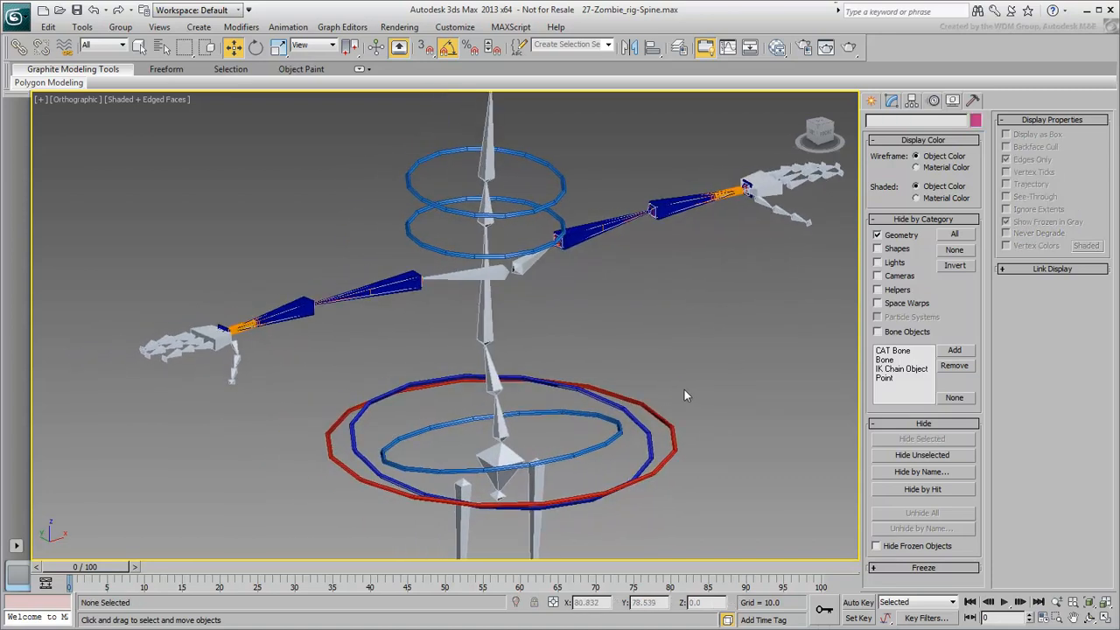
pyautogui.hotkey('shift', 'y')
pyautogui.hotkey('shift', 'y')
pyautogui.rightClick(685, 389)
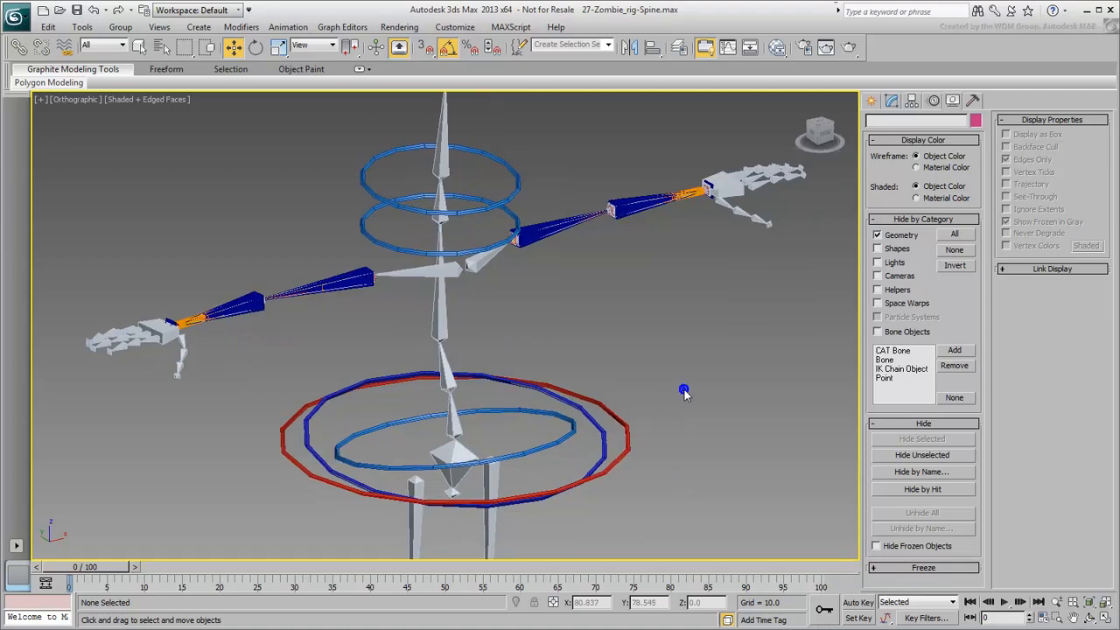
# Isolate zombie_Hip_ctrl and turn off its Enable In Viewport rendering option
pyautogui.click(594, 423)
pyautogui.keyDown('alt'); pyautogui.moveTo(593, 423); pyautogui.dragTo(627, 355, button='middle'); pyautogui.keyUp('alt')
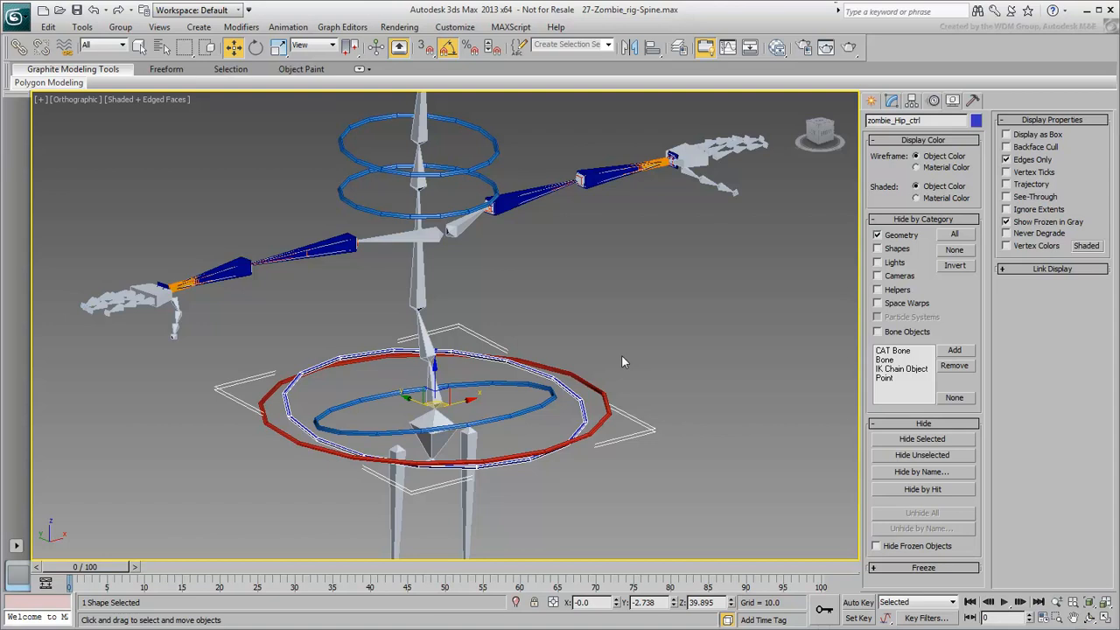
pyautogui.rightClick(577, 370)
pyautogui.click(619, 257)
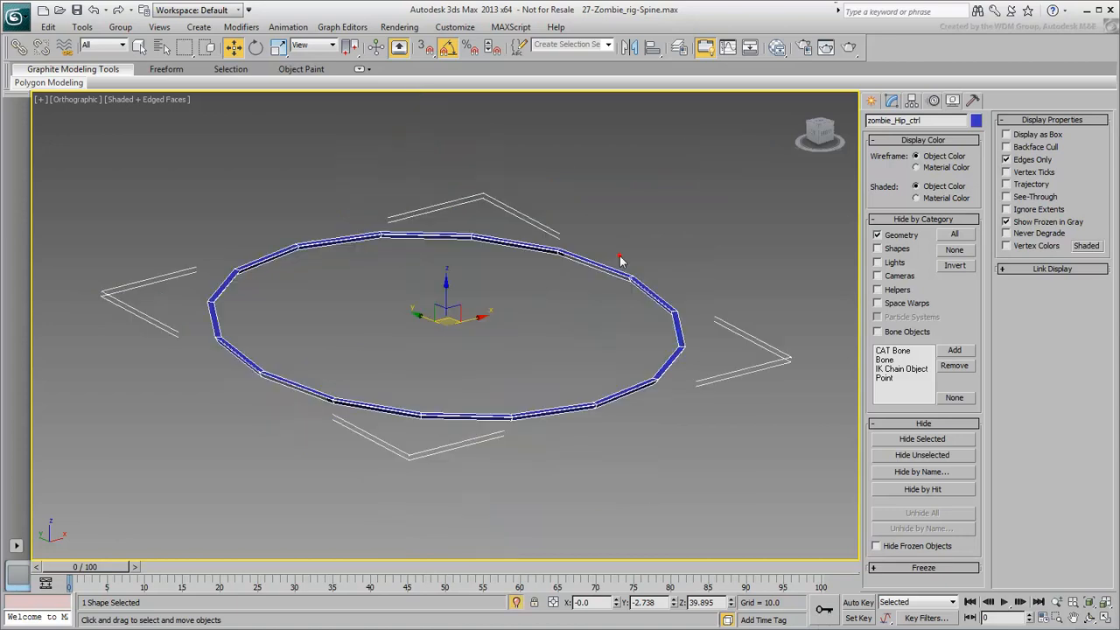
pyautogui.keyDown('alt'); pyautogui.moveTo(568, 333); pyautogui.dragTo(759, 265, button='middle'); pyautogui.keyUp('alt')
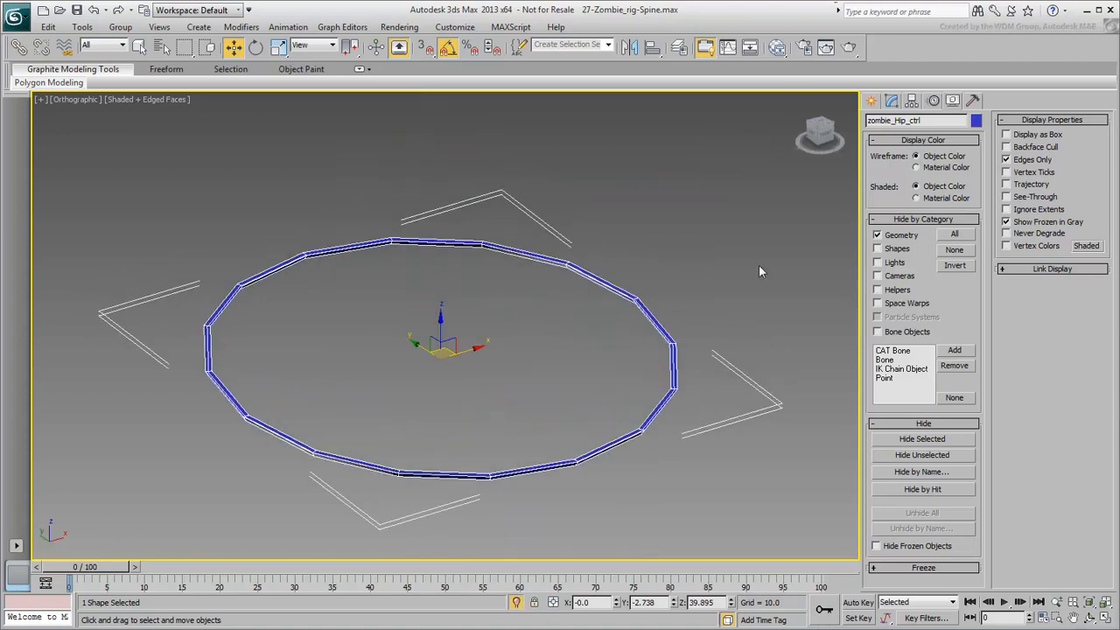
pyautogui.click(891, 102)
pyautogui.click(877, 307)
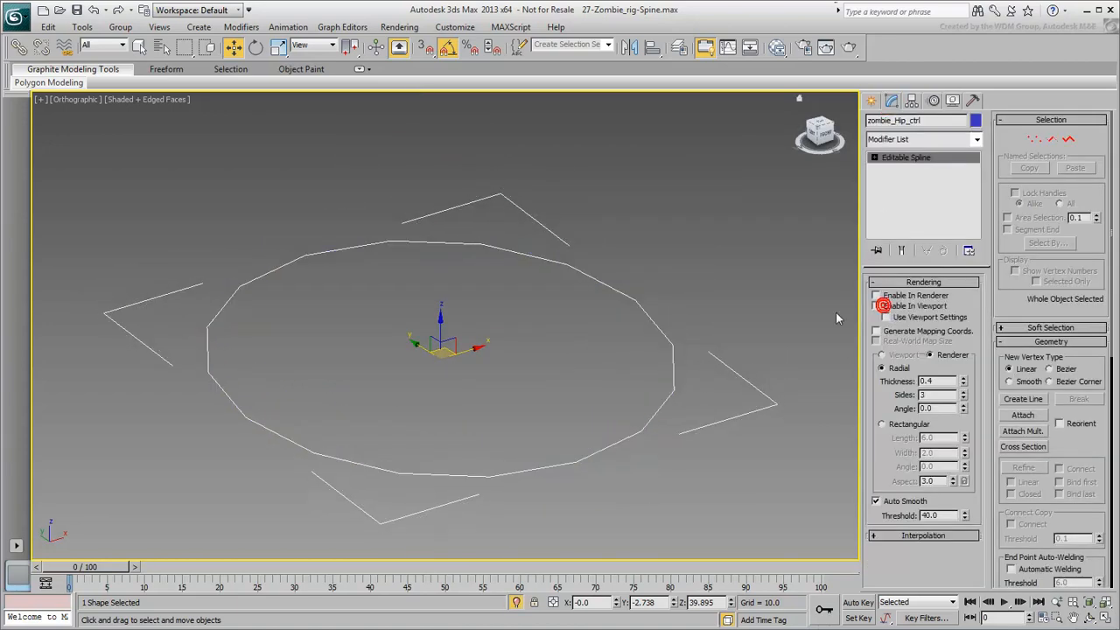
# Select all segments of the hip control's spline and divide each with 7 additional vertices
pyautogui.click(1051, 138)
pyautogui.moveTo(432, 374); pyautogui.dragTo(192, 492)
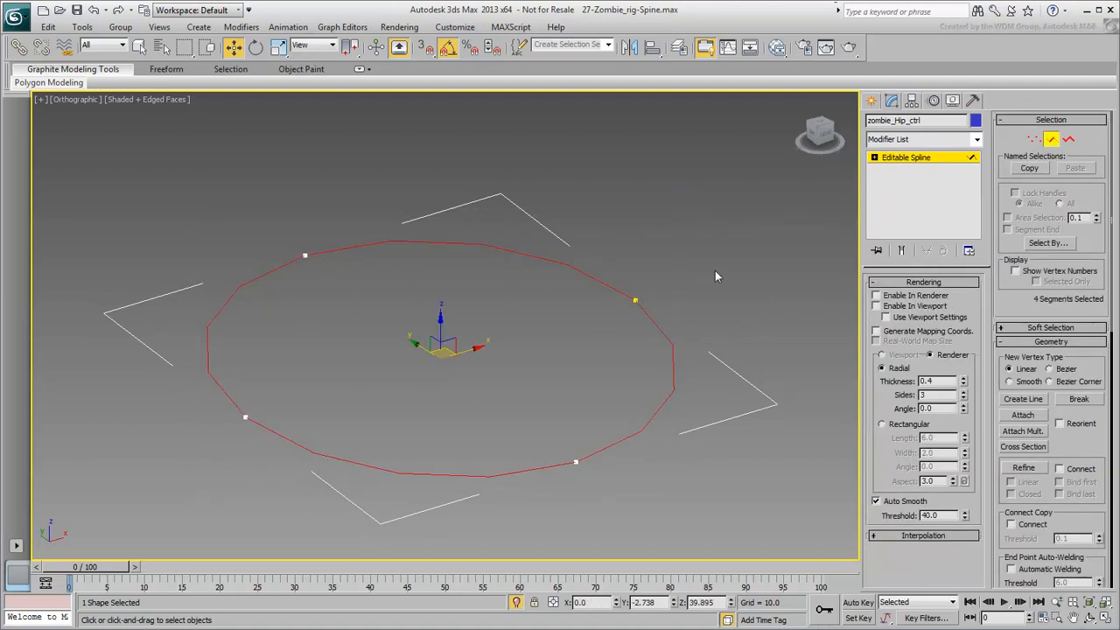
pyautogui.moveTo(1099, 451); pyautogui.dragTo(1099, 26)
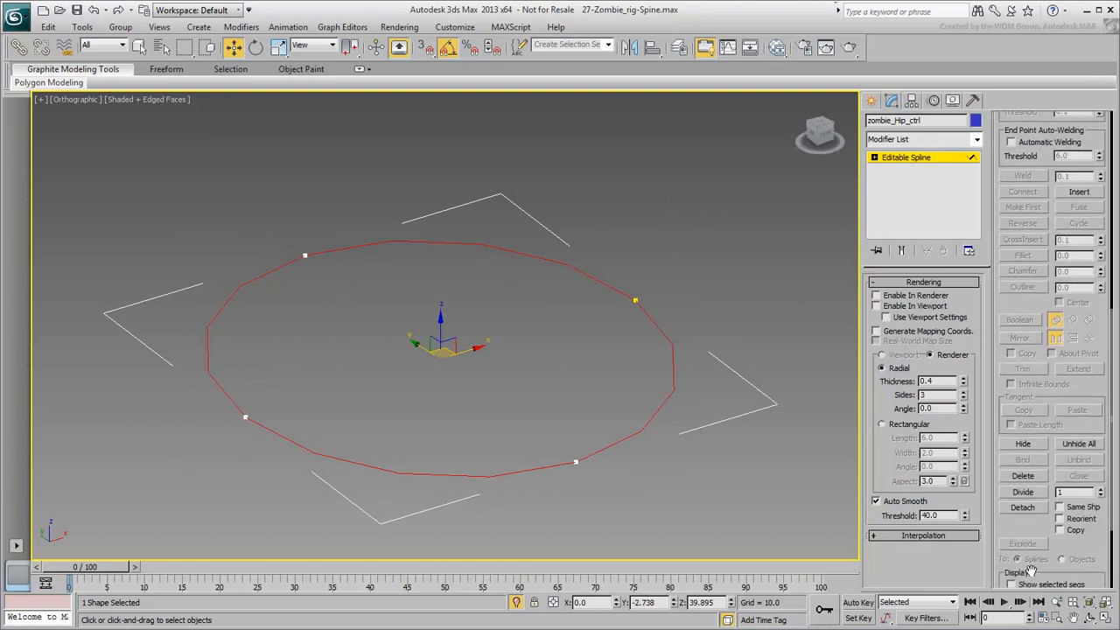
pyautogui.click(1078, 492)
pyautogui.click(1023, 492)
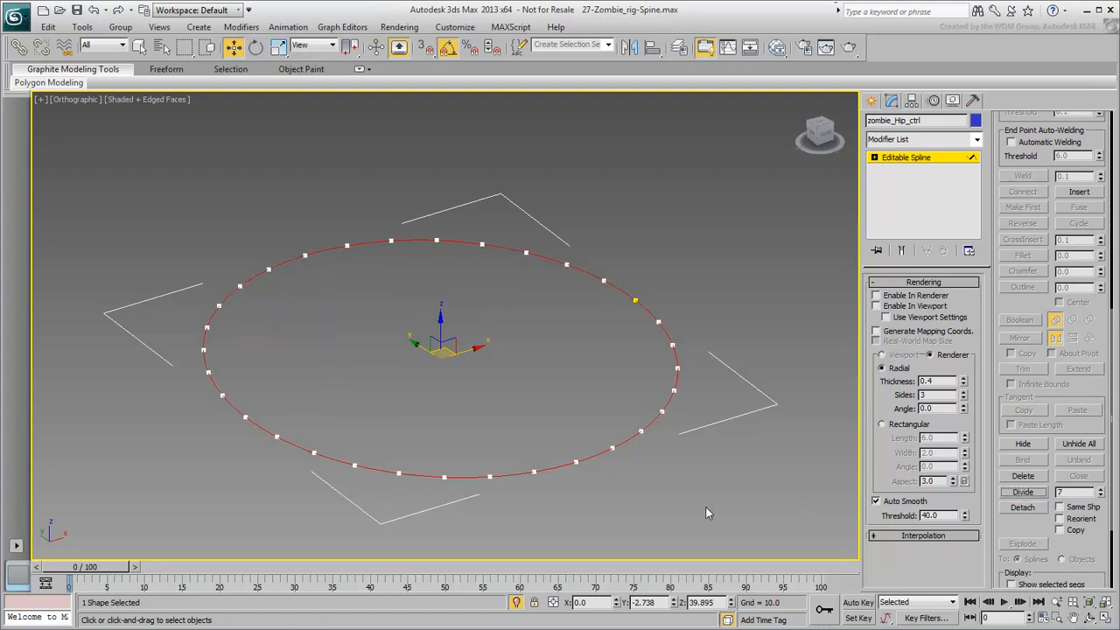
# At Vertex level in the Top view, select every other vertex around the hip control circle
pyautogui.moveTo(538, 401); pyautogui.dragTo(533, 364, button='middle')
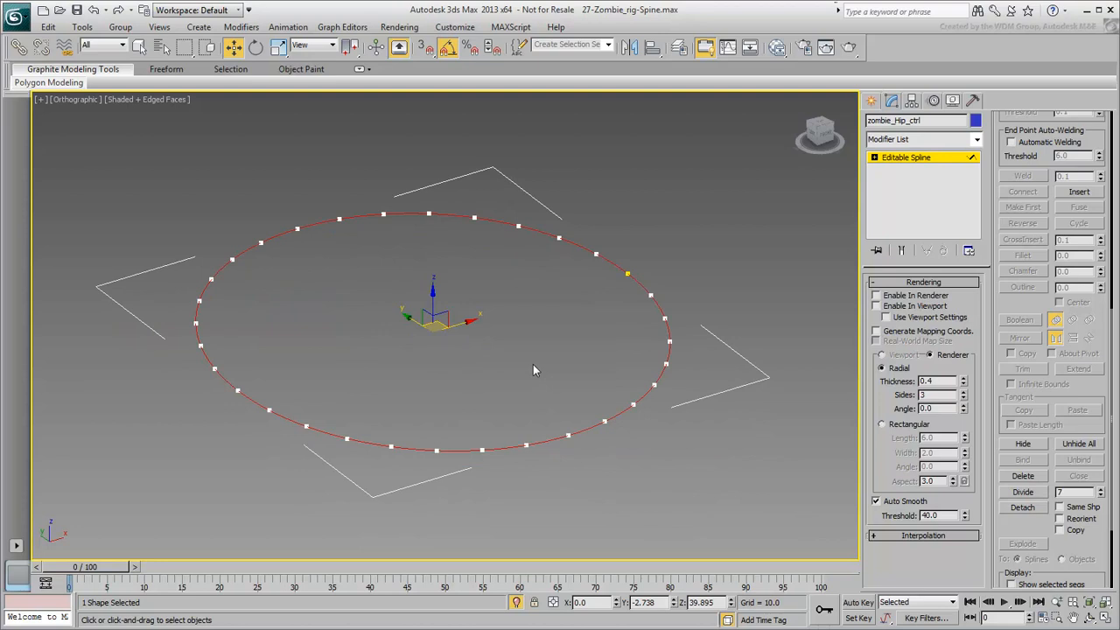
pyautogui.press('t')
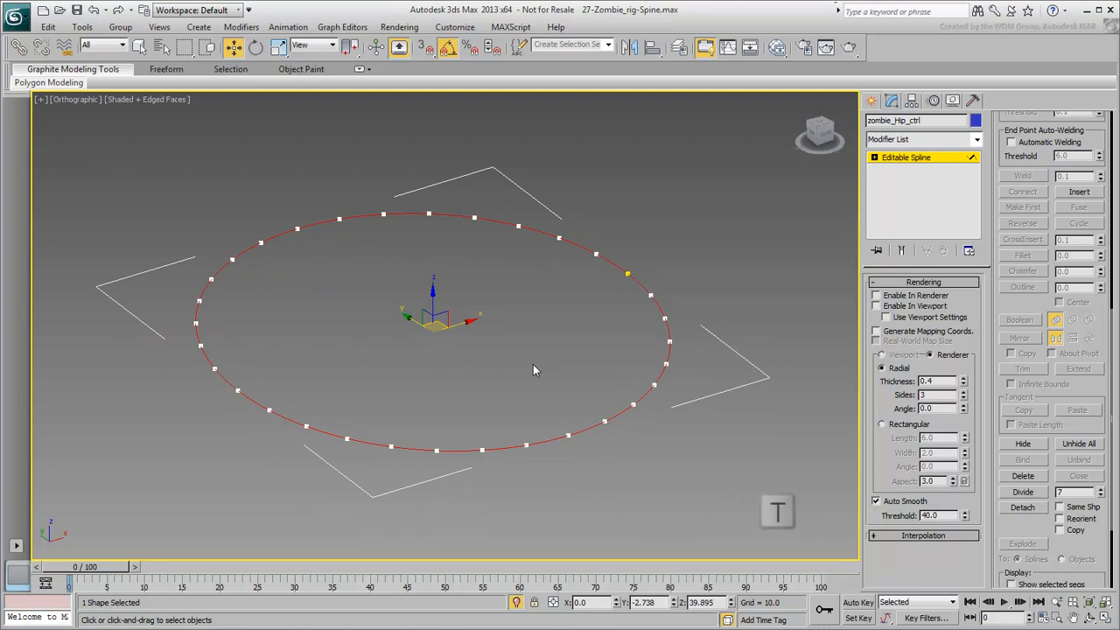
pyautogui.press('z')
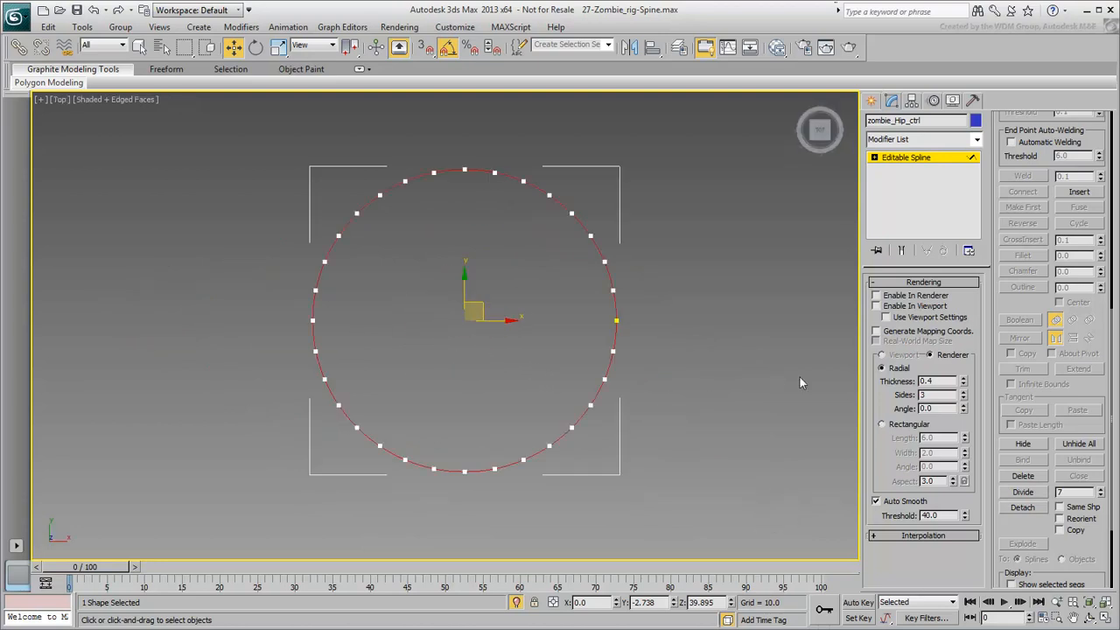
pyautogui.click(874, 158)
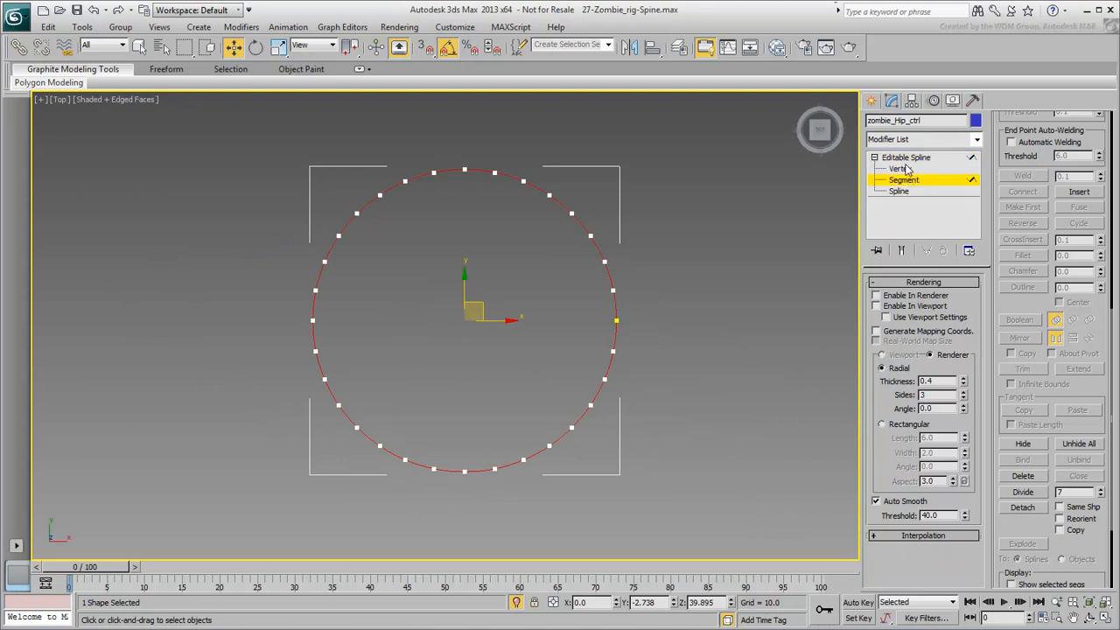
pyautogui.click(901, 169)
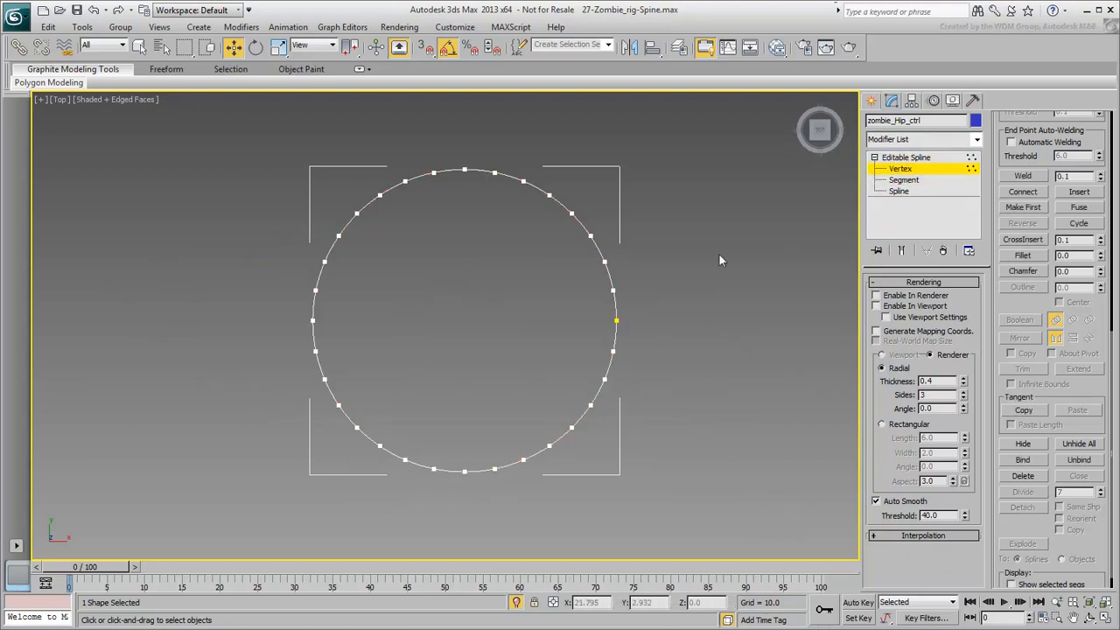
pyautogui.click(464, 169)
pyautogui.keyDown('ctrl'); pyautogui.moveTo(513, 147); pyautogui.dragTo(572, 284); pyautogui.keyUp('ctrl')
pyautogui.keyDown('ctrl'); pyautogui.moveTo(650, 307); pyautogui.dragTo(575, 386); pyautogui.keyUp('ctrl')
pyautogui.keyDown('ctrl'); pyautogui.moveTo(596, 423); pyautogui.dragTo(504, 452); pyautogui.keyUp('ctrl')
pyautogui.keyDown('ctrl'); pyautogui.moveTo(471, 489); pyautogui.dragTo(391, 453); pyautogui.keyUp('ctrl')
pyautogui.keyDown('ctrl'); pyautogui.moveTo(342, 419); pyautogui.dragTo(366, 438); pyautogui.keyUp('ctrl')
pyautogui.keyDown('ctrl'); pyautogui.moveTo(305, 370); pyautogui.dragTo(348, 392); pyautogui.keyUp('ctrl')
pyautogui.keyDown('ctrl'); pyautogui.moveTo(294, 313); pyautogui.dragTo(334, 329); pyautogui.keyUp('ctrl')
pyautogui.keyDown('ctrl'); pyautogui.moveTo(308, 246); pyautogui.dragTo(342, 269); pyautogui.keyUp('ctrl')
pyautogui.keyDown('ctrl'); pyautogui.moveTo(345, 203); pyautogui.dragTo(370, 225); pyautogui.keyUp('ctrl')
pyautogui.keyDown('ctrl'); pyautogui.moveTo(391, 165); pyautogui.dragTo(416, 206); pyautogui.keyUp('ctrl')
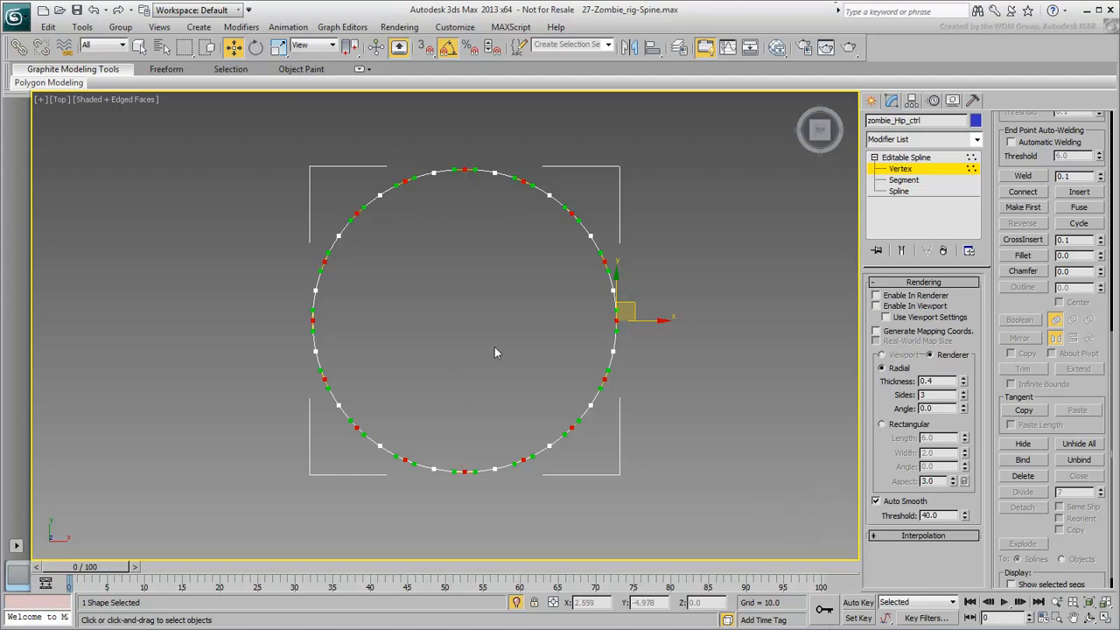
# Scale the selected vertices slightly inward about their common selection center to give the hip control a wavy outline
pyautogui.click(278, 47)
pyautogui.moveTo(349, 47); pyautogui.dragTo(350, 95)
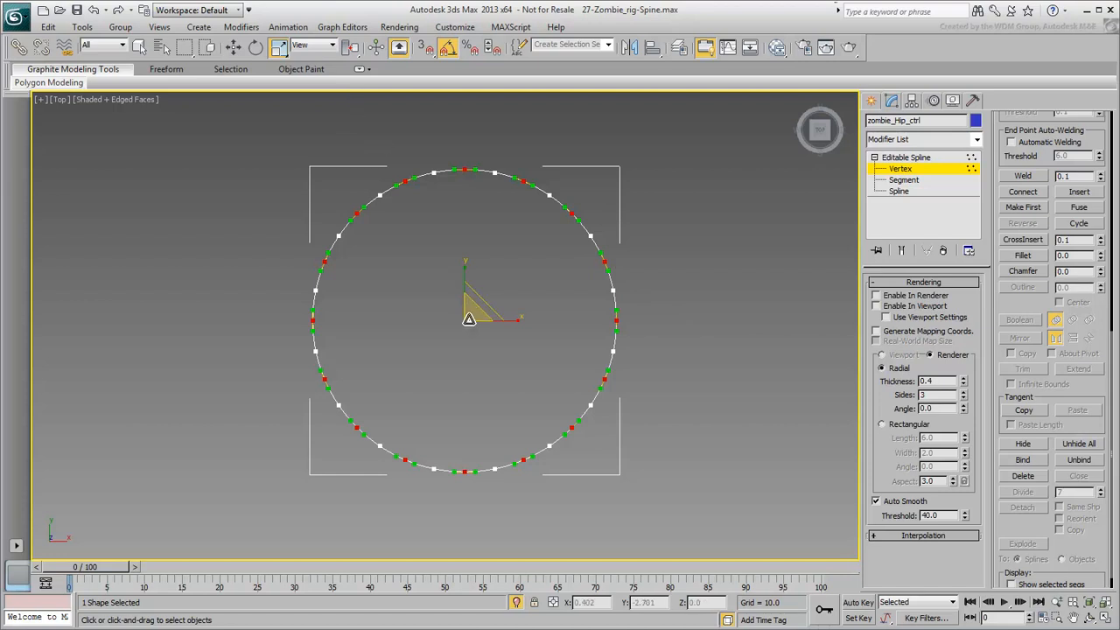
pyautogui.moveTo(469, 318); pyautogui.dragTo(470, 327)
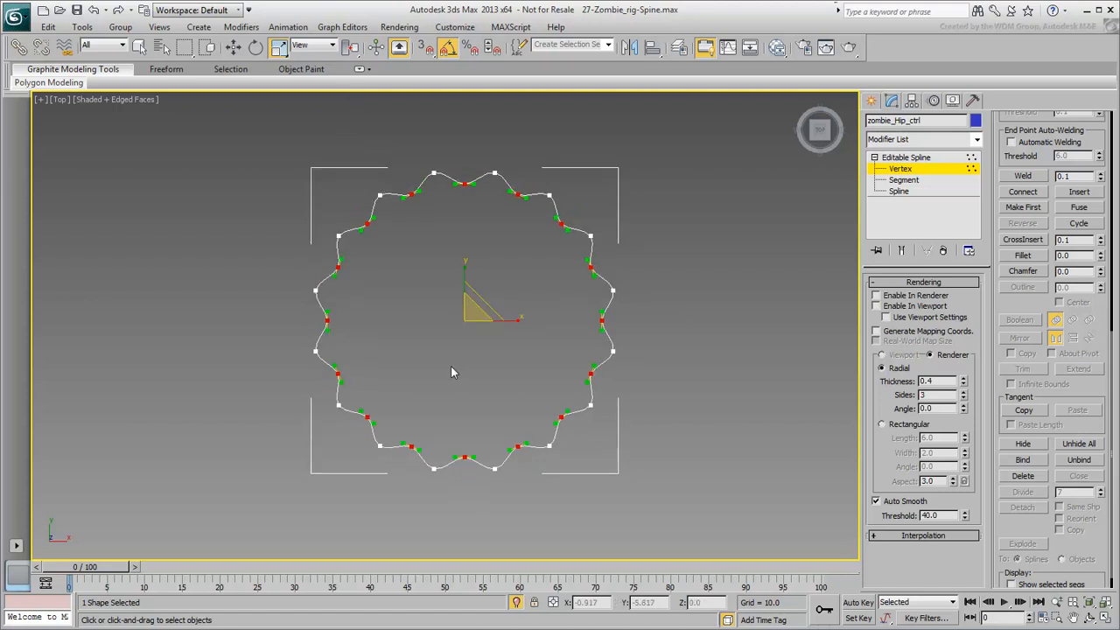
# Leave Vertex level, turn Enable In Viewport back on for the hip control, and exit isolation mode
pyautogui.click(929, 170)
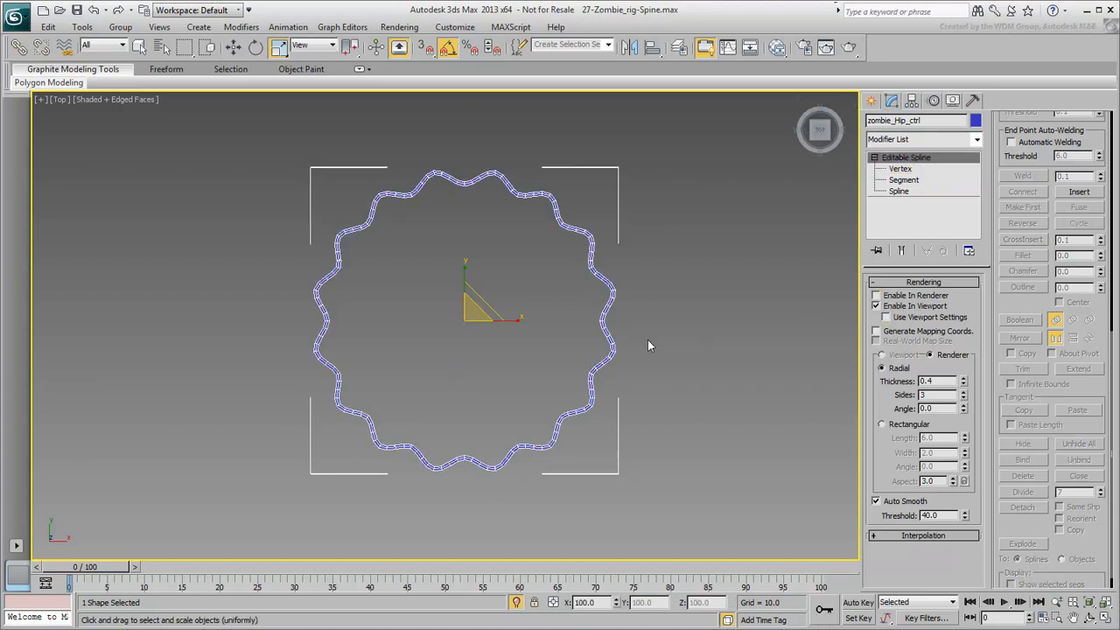
pyautogui.click(516, 603)
pyautogui.keyDown('alt'); pyautogui.moveTo(507, 410); pyautogui.dragTo(610, 327, button='middle'); pyautogui.keyUp('alt')
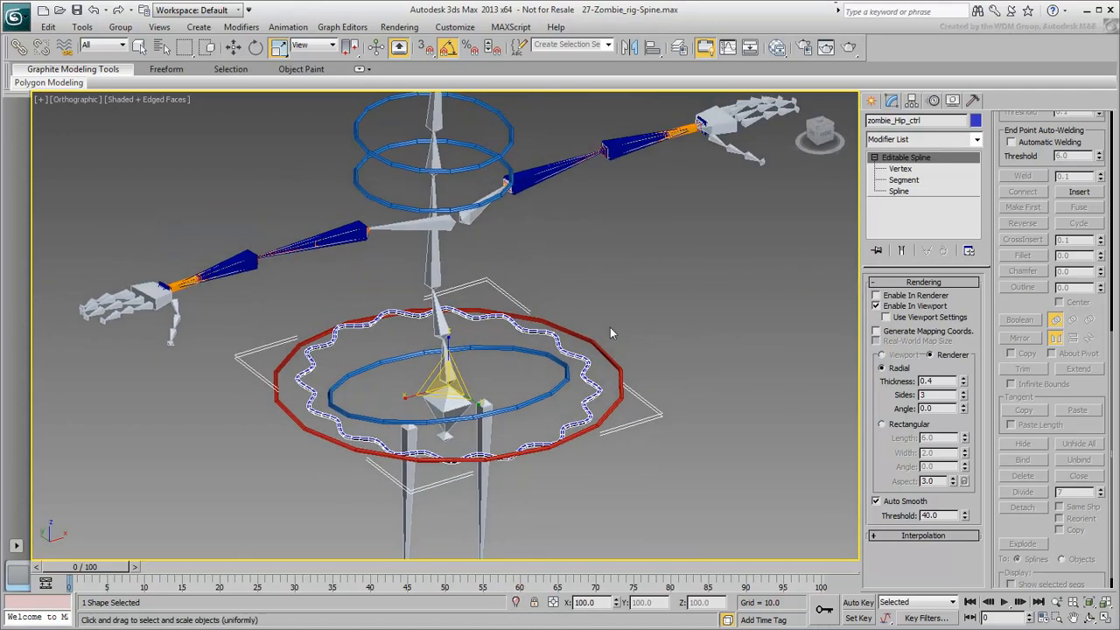
pyautogui.click(709, 287)
pyautogui.keyDown('alt'); pyautogui.moveTo(564, 298); pyautogui.dragTo(647, 361, button='middle'); pyautogui.keyUp('alt')
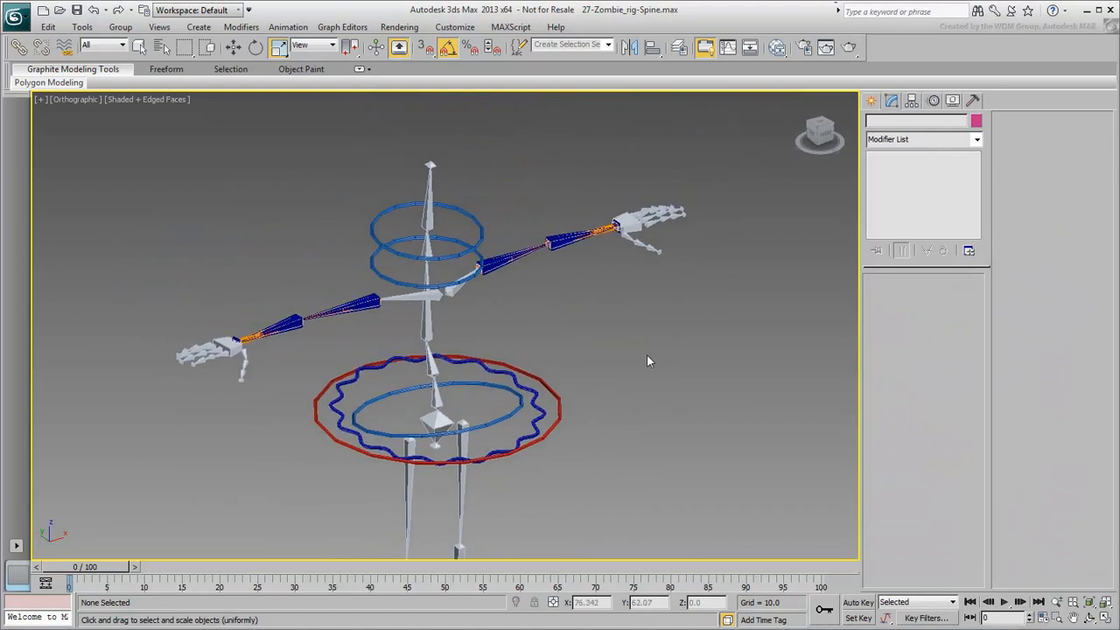
# Select all five spine control shapes and apply Freeze Transform to them, accepting the additional controller layer
pyautogui.moveTo(615, 349); pyautogui.dragTo(430, 413)
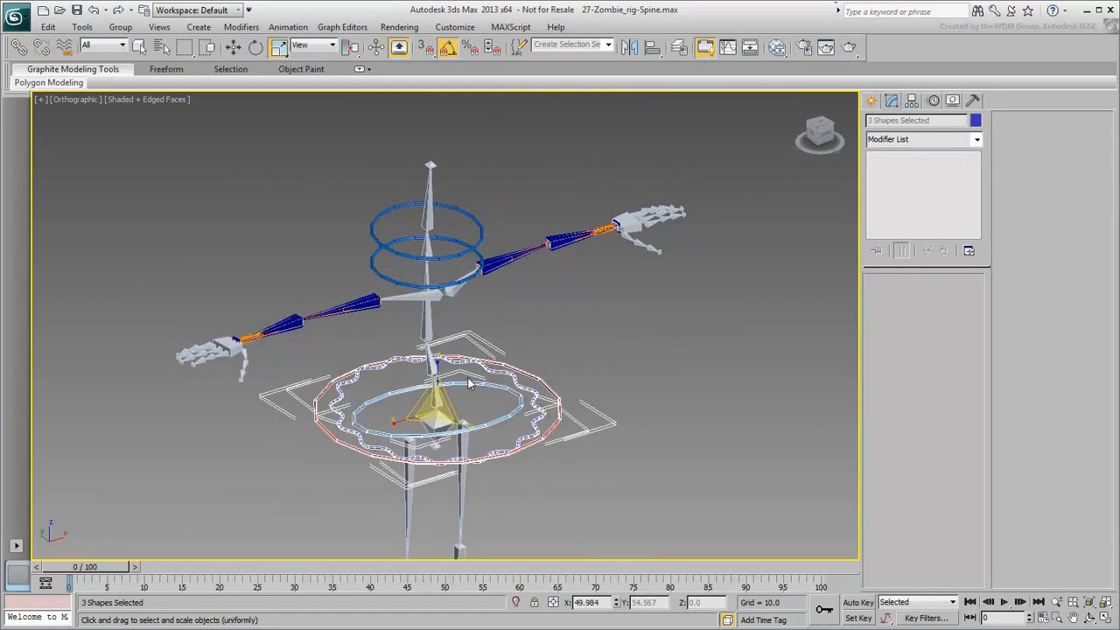
pyautogui.moveTo(320, 182); pyautogui.dragTo(382, 259)
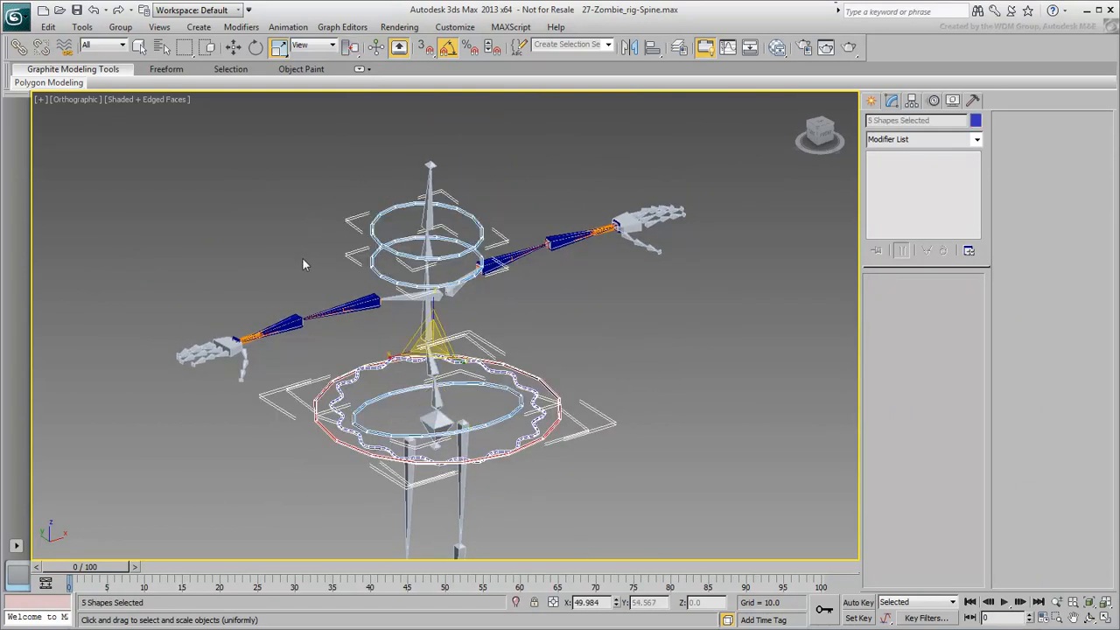
pyautogui.rightClick(308, 244)
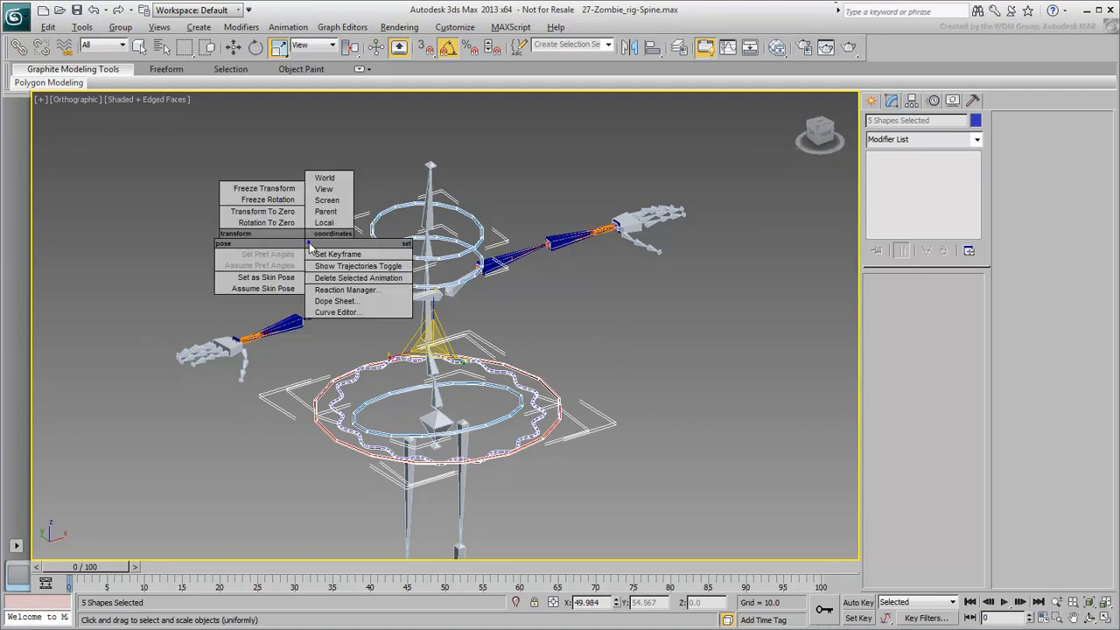
pyautogui.click(280, 189)
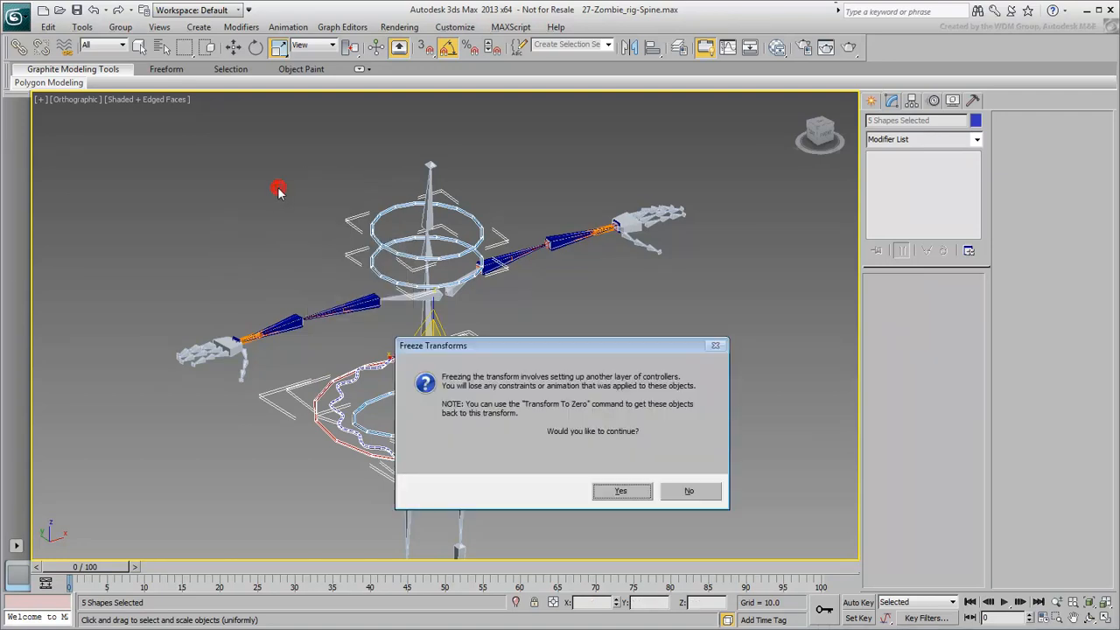
pyautogui.click(622, 492)
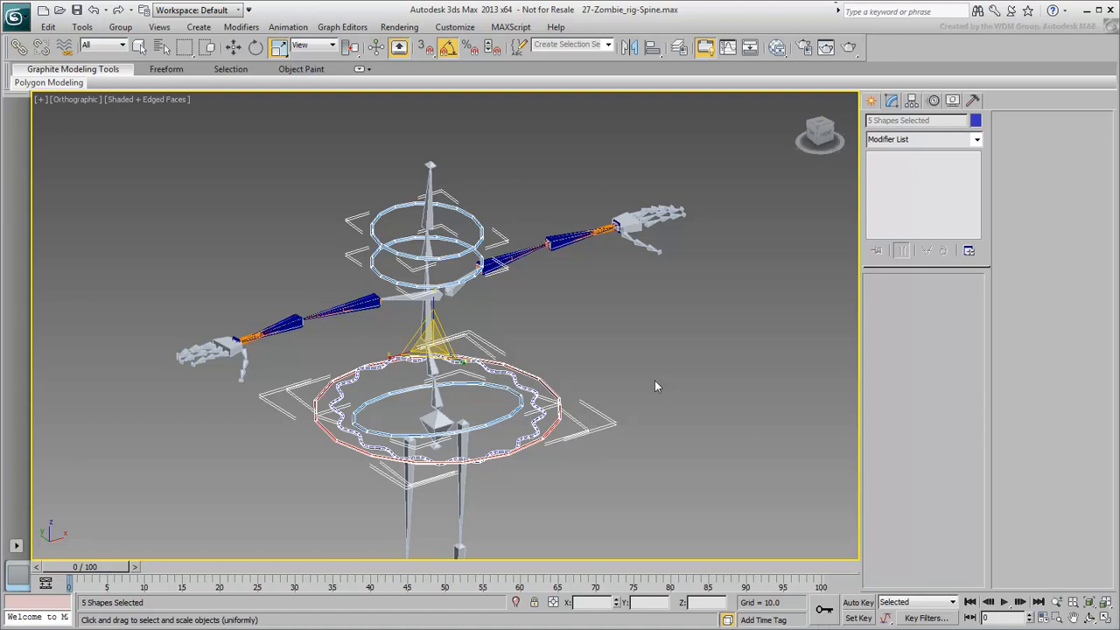
# Test-move the pelvis bone, cancel the move and clear the selection
pyautogui.moveTo(519, 419); pyautogui.dragTo(559, 369, button='middle')
pyautogui.scroll(3, 559, 369)
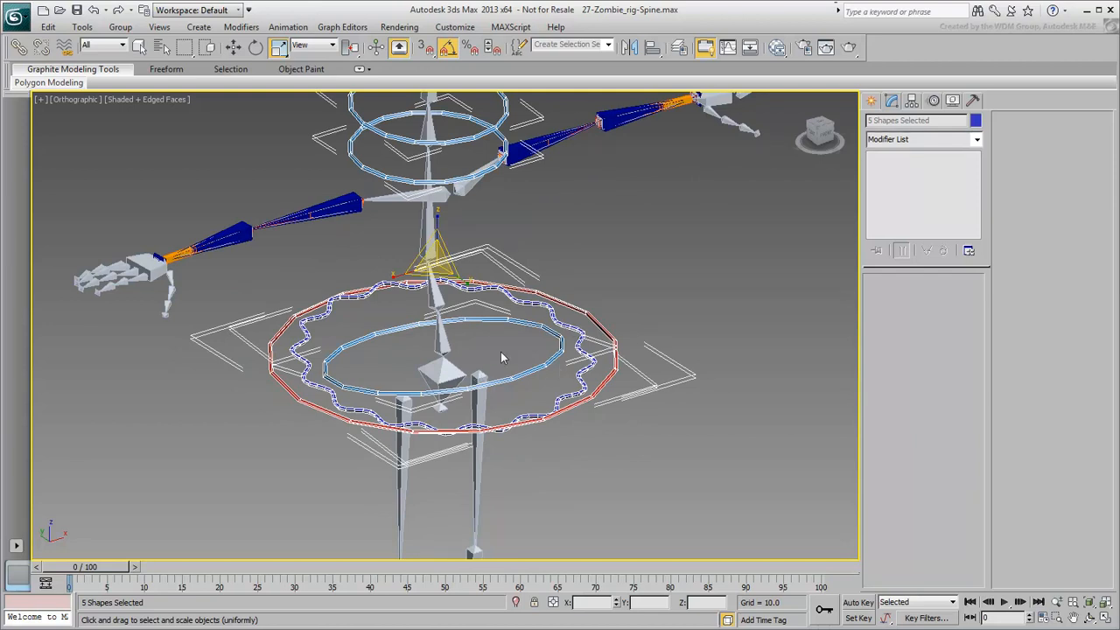
pyautogui.click(500, 352)
pyautogui.click(455, 378)
pyautogui.rightClick(455, 378)
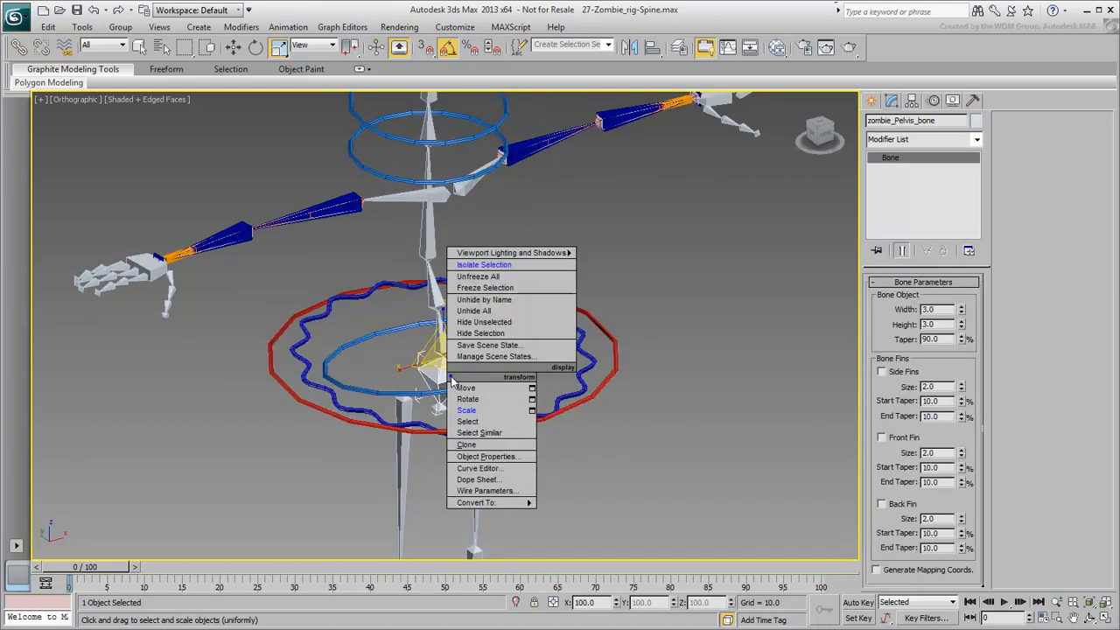
pyautogui.click(461, 386)
pyautogui.moveTo(426, 353); pyautogui.dragTo(451, 379)
pyautogui.click(237, 408)
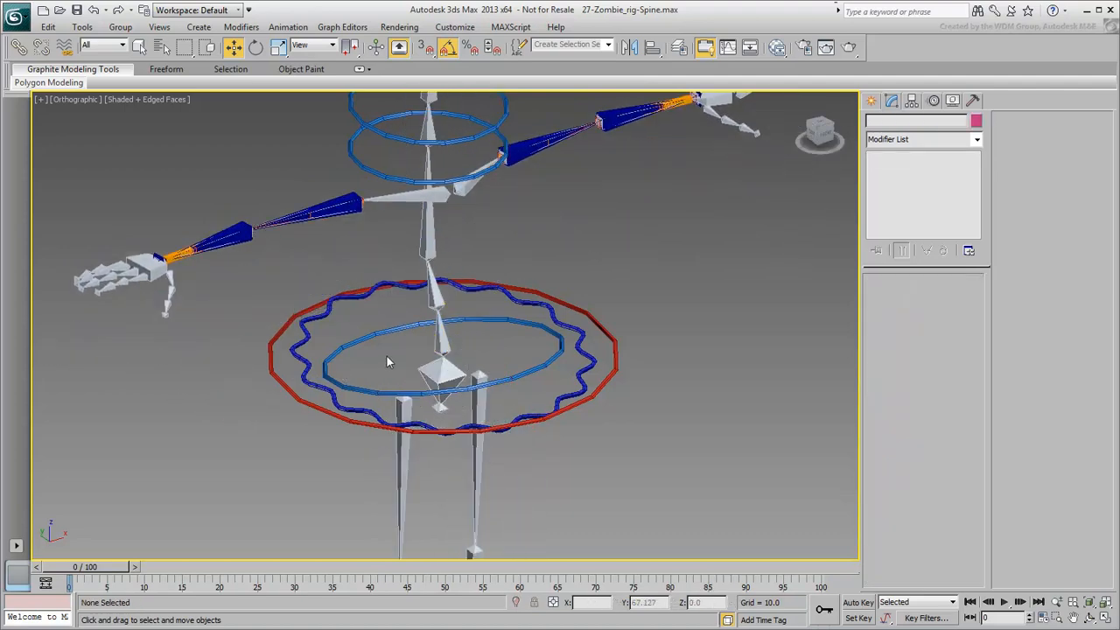
# Select the pelvis bone and the lowest spine bone and link them to the red COM control
pyautogui.moveTo(469, 341); pyautogui.dragTo(429, 368)
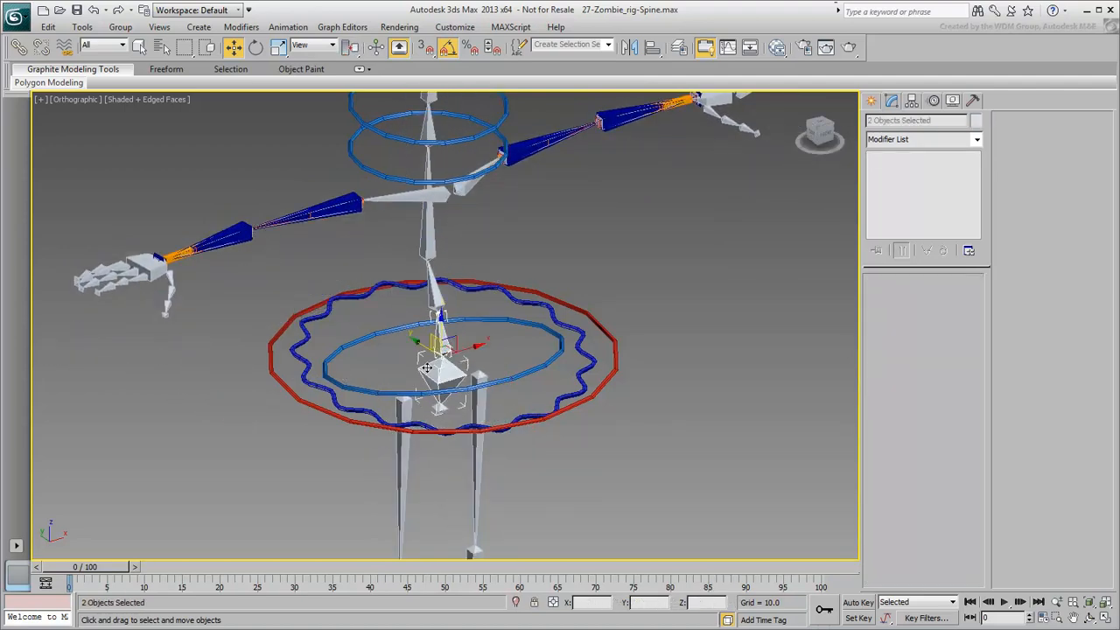
pyautogui.click(18, 46)
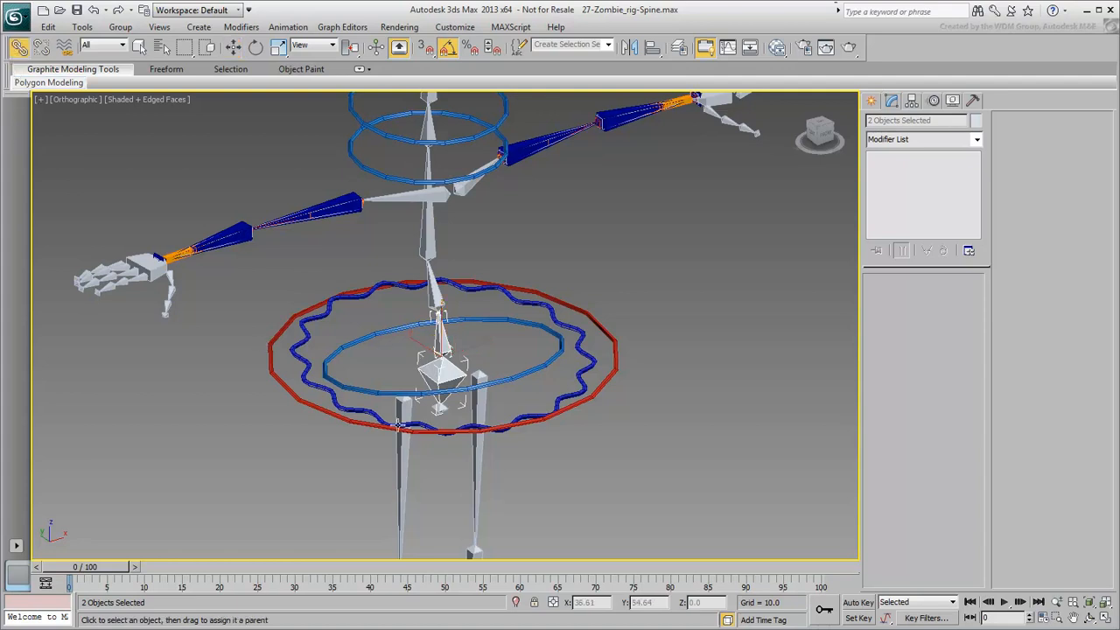
pyautogui.moveTo(457, 376); pyautogui.dragTo(613, 363)
# Select the COM control and test-move it to check the linked bones, cancelling each move
pyautogui.moveTo(653, 282); pyautogui.dragTo(611, 350)
pyautogui.rightClick(626, 337)
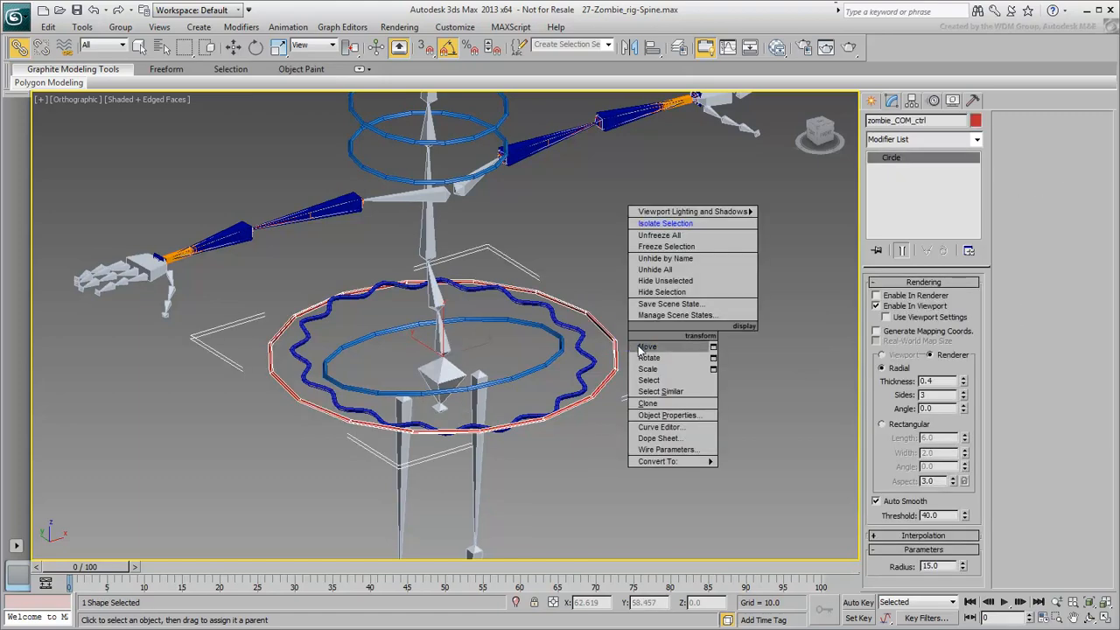
pyautogui.click(647, 344)
pyautogui.moveTo(432, 342); pyautogui.dragTo(473, 376)
pyautogui.rightClick(472, 377)
pyautogui.scroll(-6, 472, 376)
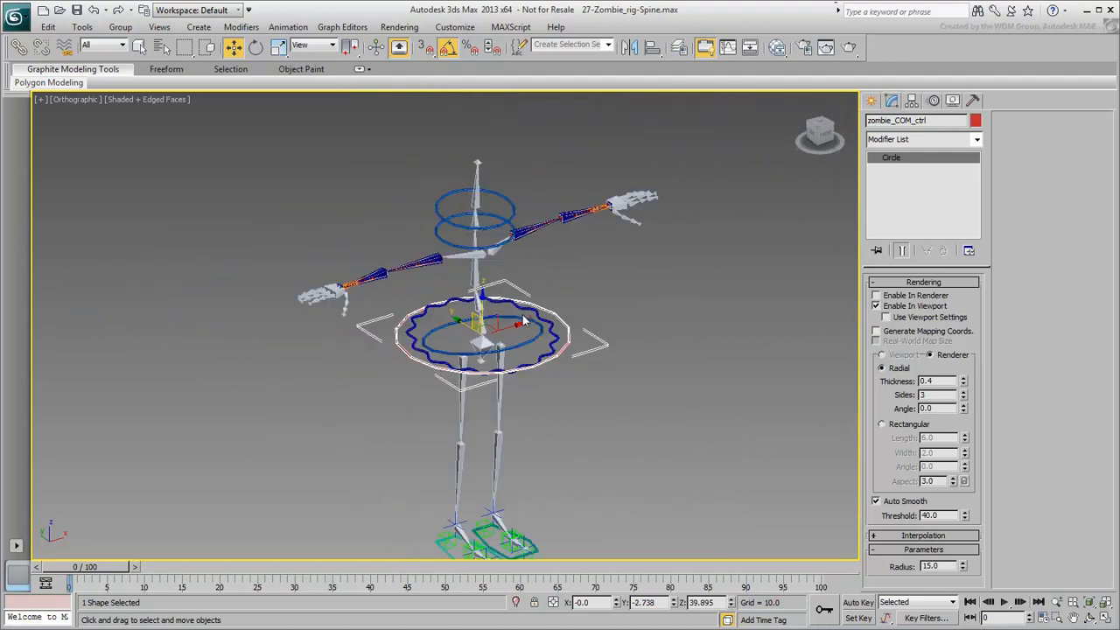
pyautogui.scroll(3, 450, 302)
pyautogui.moveTo(460, 299); pyautogui.dragTo(490, 325)
pyautogui.rightClick(472, 313)
pyautogui.rightClick(490, 325)
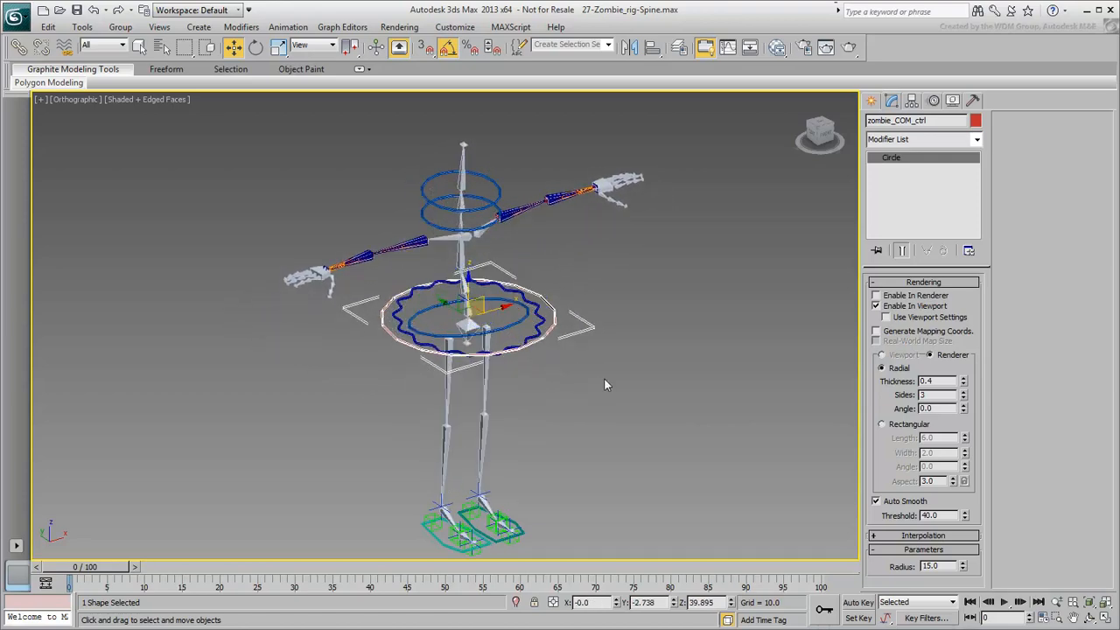
# Select the hip, spine base, neck base and head controls and link them to the COM control
pyautogui.scroll(4, 468, 201)
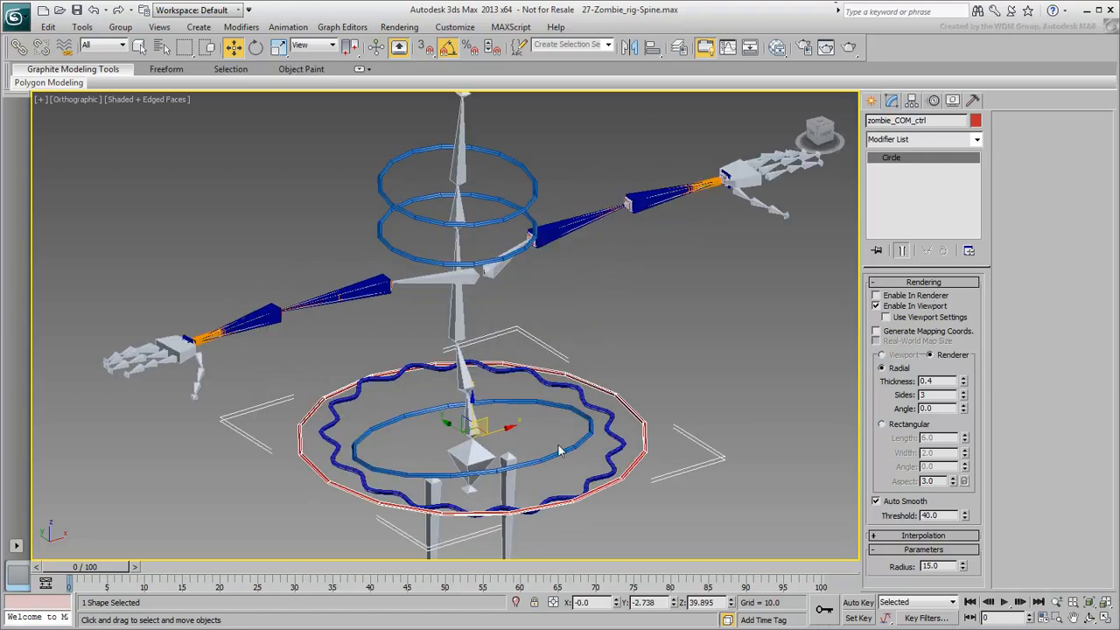
pyautogui.moveTo(602, 444); pyautogui.dragTo(616, 438)
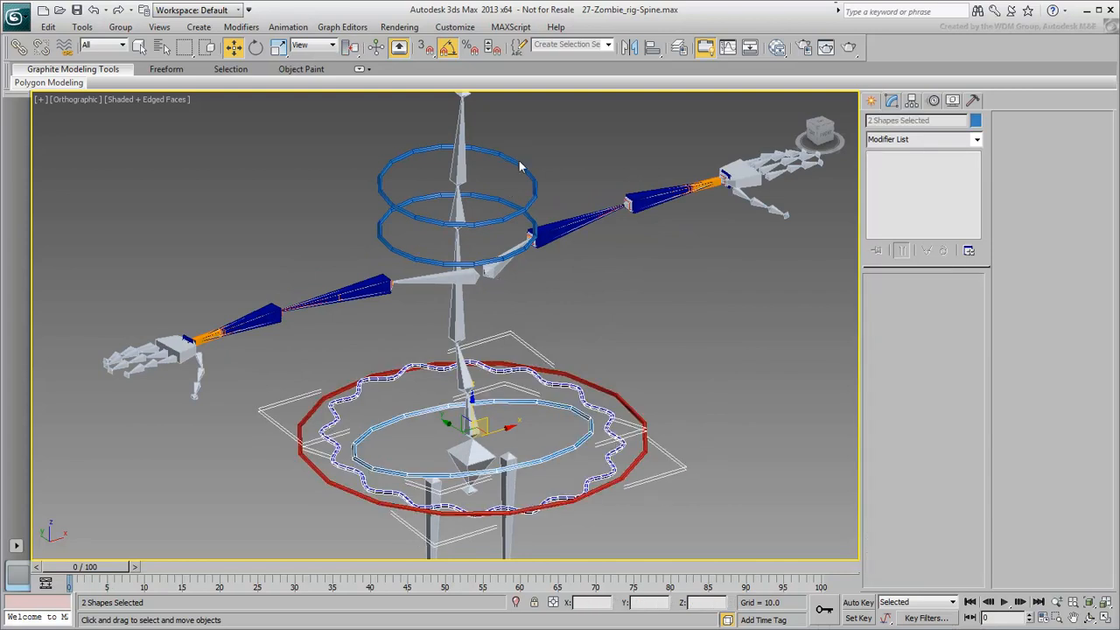
pyautogui.keyDown('ctrl'); pyautogui.moveTo(499, 212); pyautogui.dragTo(499, 213); pyautogui.keyUp('ctrl')
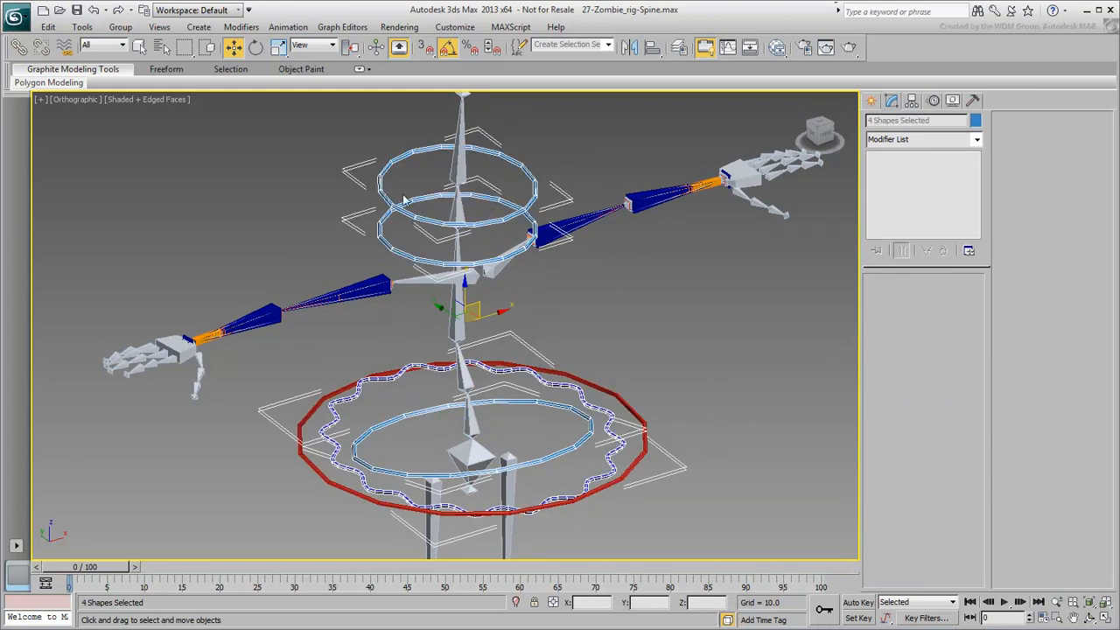
pyautogui.click(19, 47)
pyautogui.moveTo(504, 218); pyautogui.dragTo(510, 443)
# Test-move the COM control in different directions to check that the other spine controls follow, cancelling each move
pyautogui.scroll(-5, 529, 427)
pyautogui.rightClick(595, 387)
pyautogui.click(616, 401)
pyautogui.click(610, 395)
pyautogui.click(553, 344)
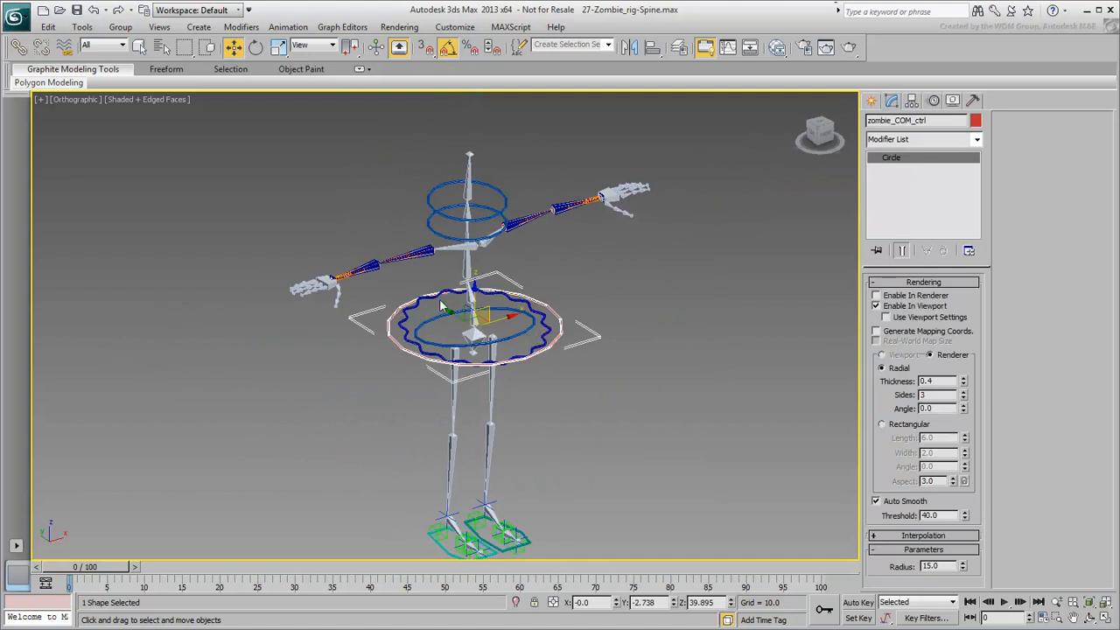
pyautogui.moveTo(469, 308)
pyautogui.mouseDown()
pyautogui.moveTo(472, 373)
pyautogui.moveTo(441, 331)
pyautogui.moveTo(463, 345)
pyautogui.mouseUp()
pyautogui.rightClick(463, 345)
pyautogui.moveTo(488, 306); pyautogui.dragTo(458, 343)
pyautogui.rightClick(459, 341)
# Test-rotate the COM control about different axes to check the linked hierarchy, cancelling each rotation
pyautogui.rightClick(537, 366)
pyautogui.click(581, 399)
pyautogui.moveTo(467, 343)
pyautogui.mouseDown()
pyautogui.moveTo(488, 358)
pyautogui.moveTo(447, 350)
pyautogui.moveTo(474, 357)
pyautogui.mouseUp()
pyautogui.rightClick(474, 357)
pyautogui.moveTo(495, 319); pyautogui.dragTo(562, 389)
pyautogui.rightClick(563, 389)
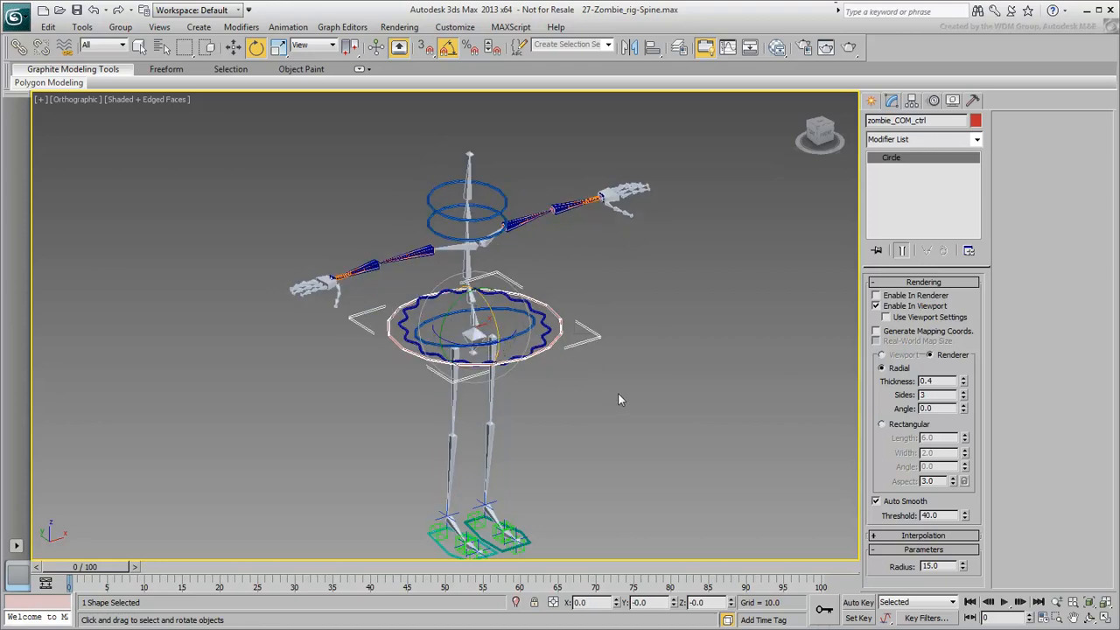